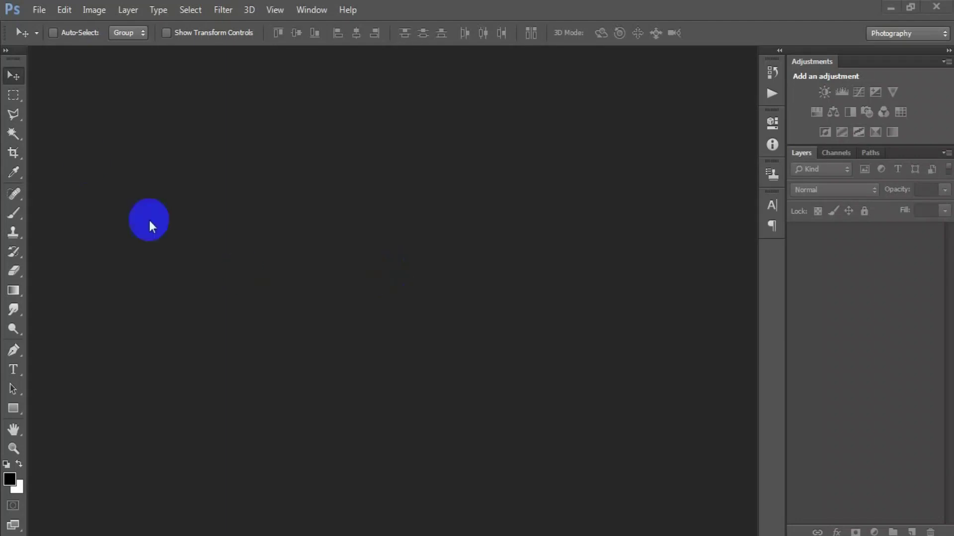
- Create a 2400 × 3300 px, 300 ppi CMYK document and dock it as a tab
left_click(32, 12)
left_click(41, 28)
left_click(377, 217)
double_click(377, 217)
double_click(348, 239)
double_click(343, 261)
left_click(393, 283)
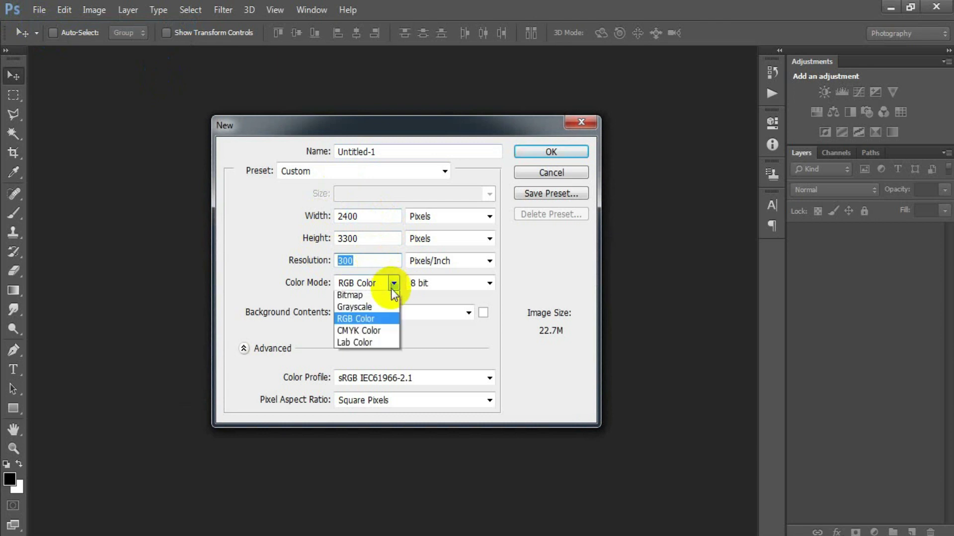
left_click(368, 336)
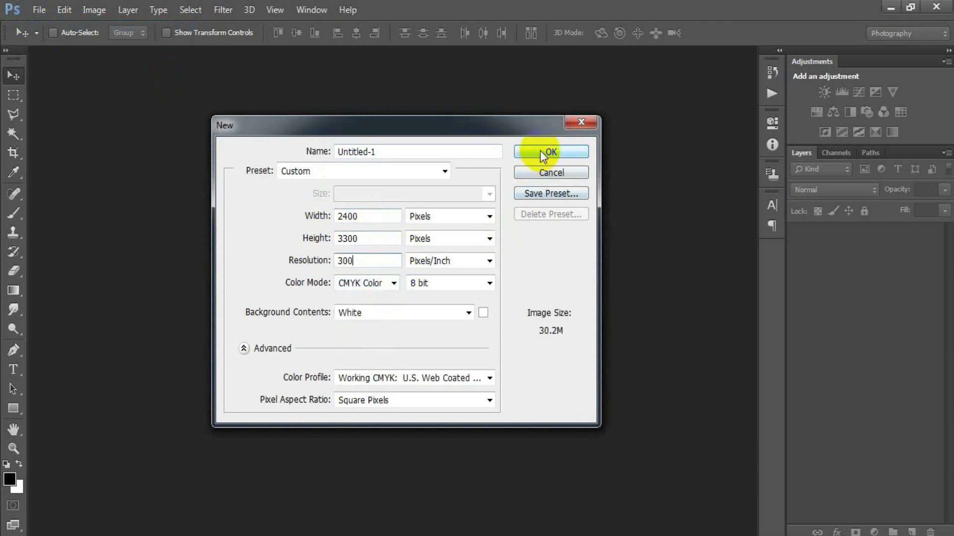
left_click(542, 151)
left_click_drag(145, 54, 305, 55)
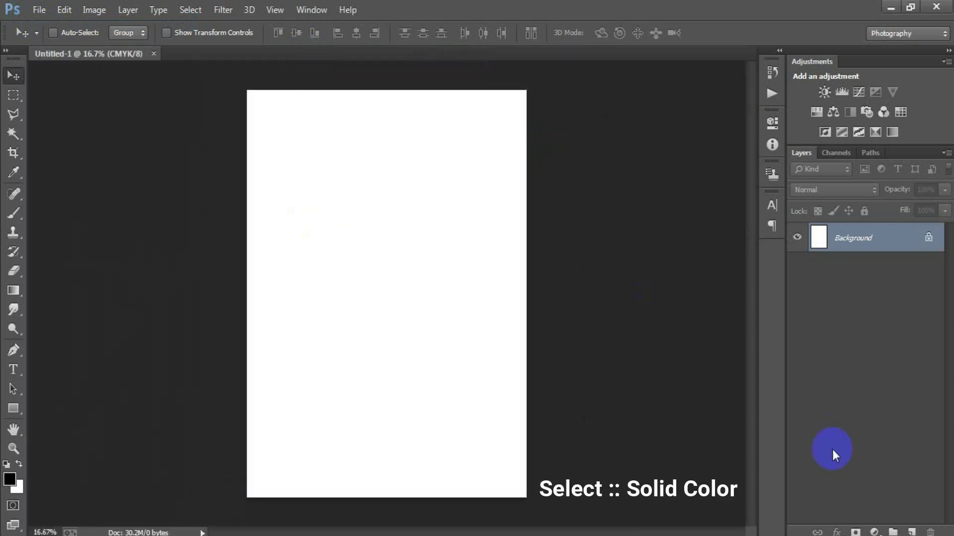
- Add a #5a5a5a grey Solid Color fill layer, then an empty layer above it
left_click_drag(876, 532, 812, 207)
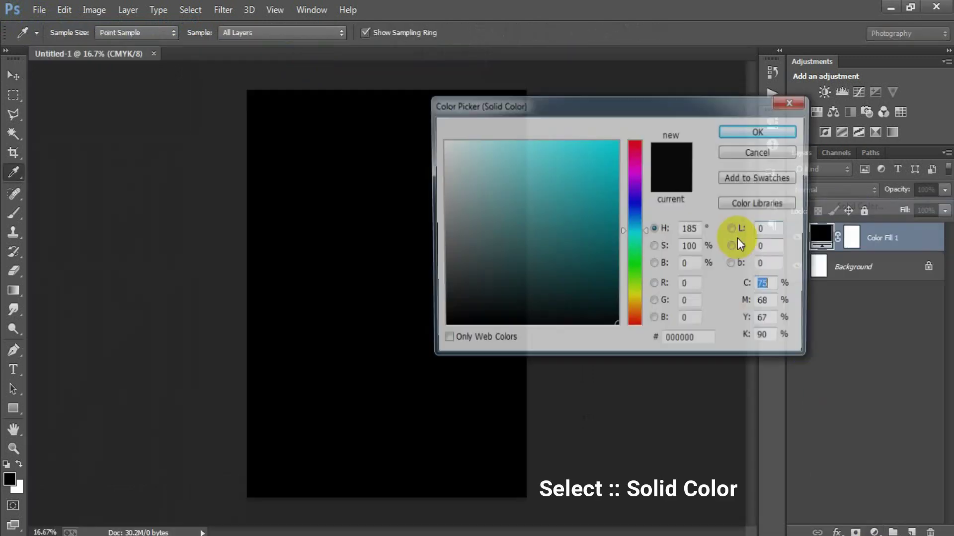
left_click(371, 252)
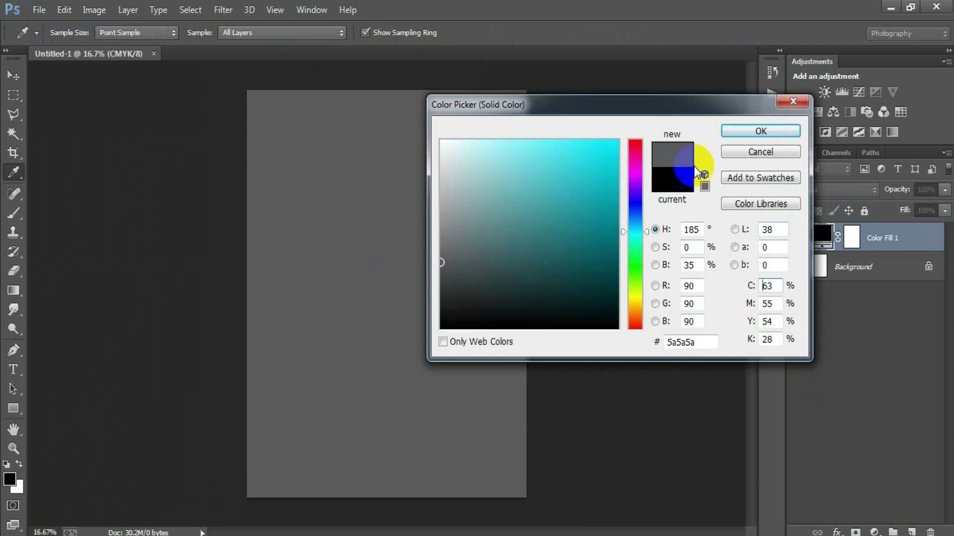
left_click(759, 132)
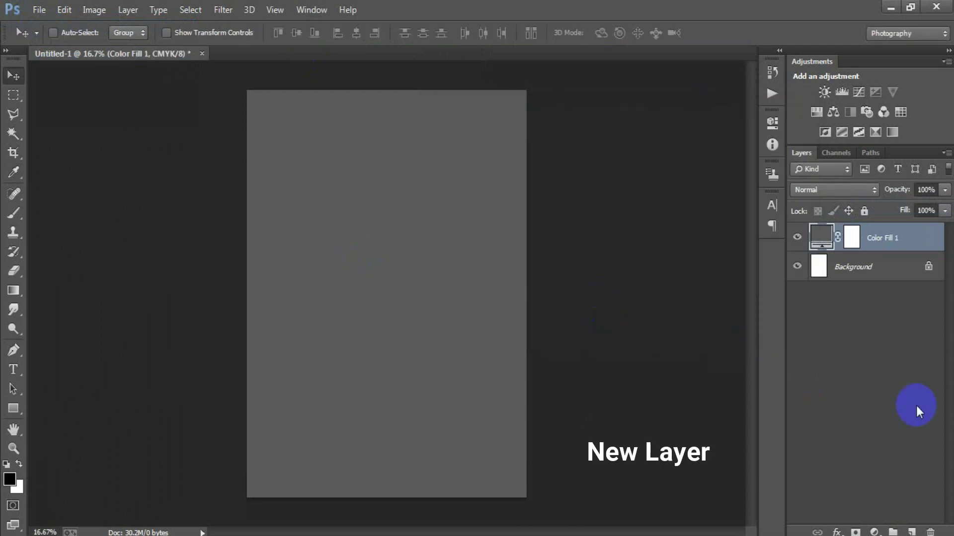
left_click(912, 532)
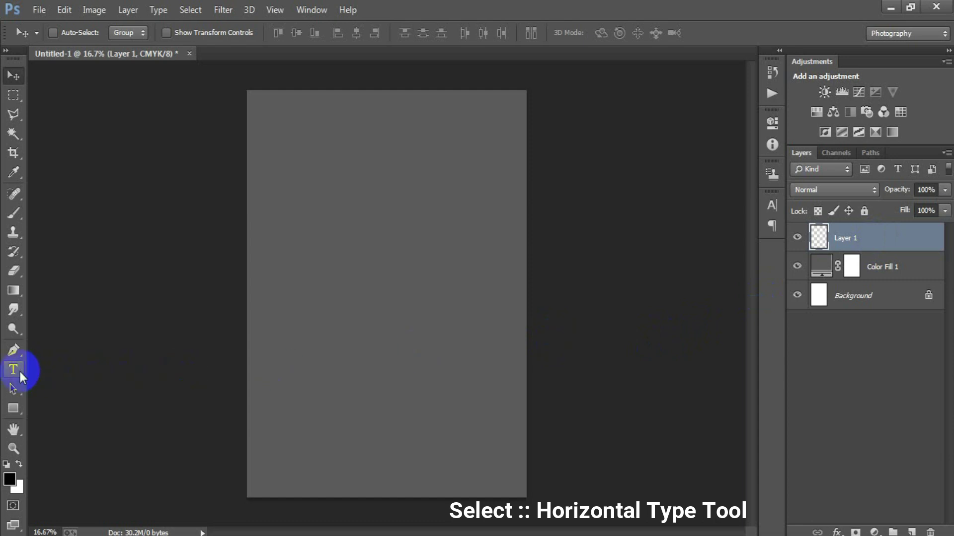
- Type the title text 'TAKE A WALK' on the page
left_click(45, 372)
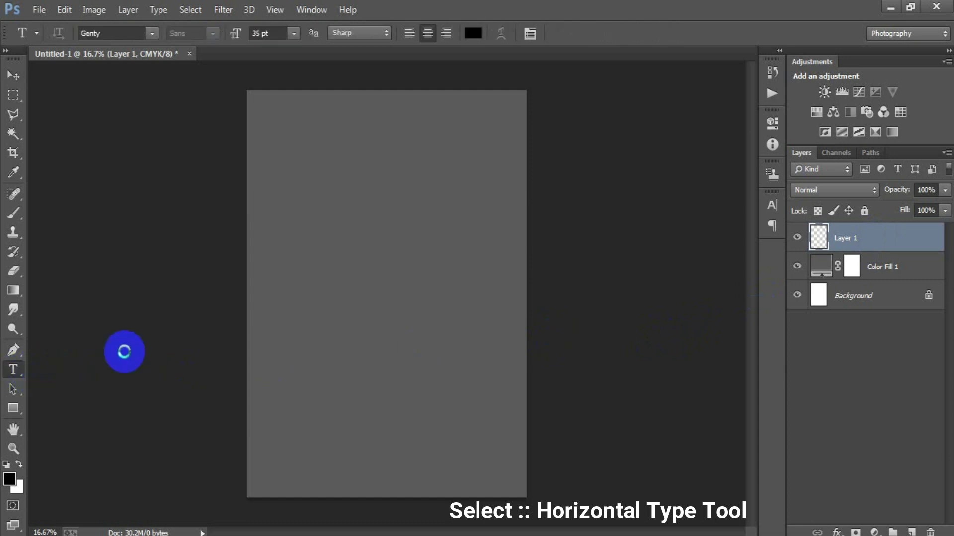
left_click(379, 287)
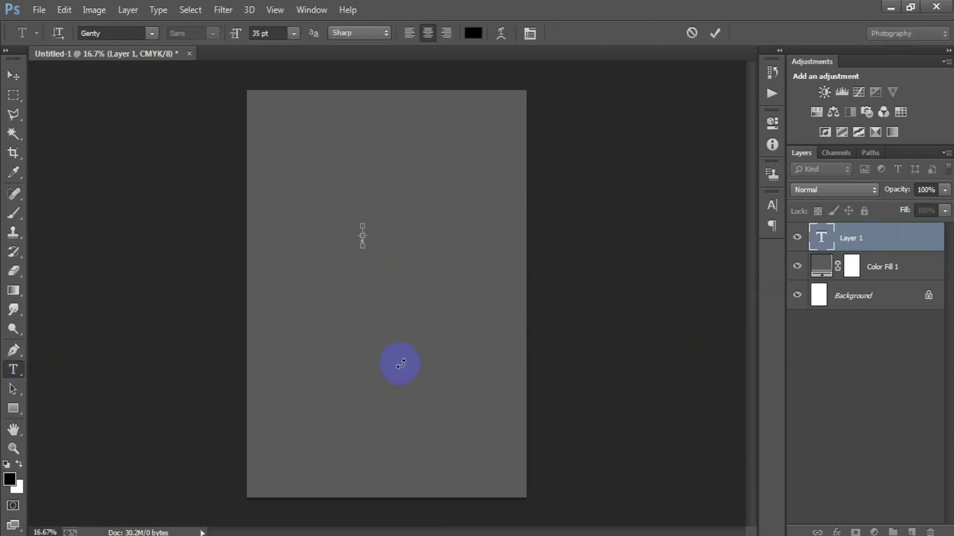
type("TAKE A WALK")
left_click(14, 76)
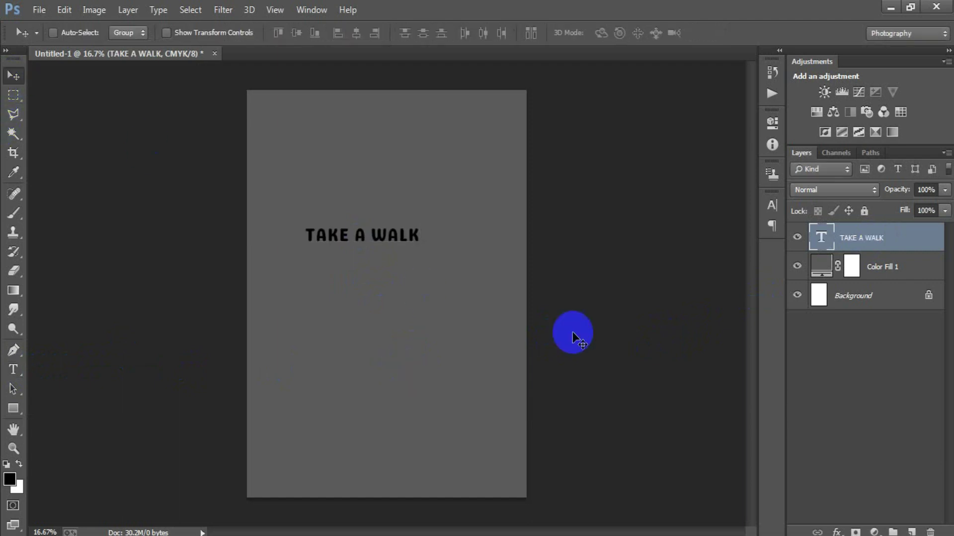
- Set the title's font to Paper Candy and its colour to white
left_click(771, 205)
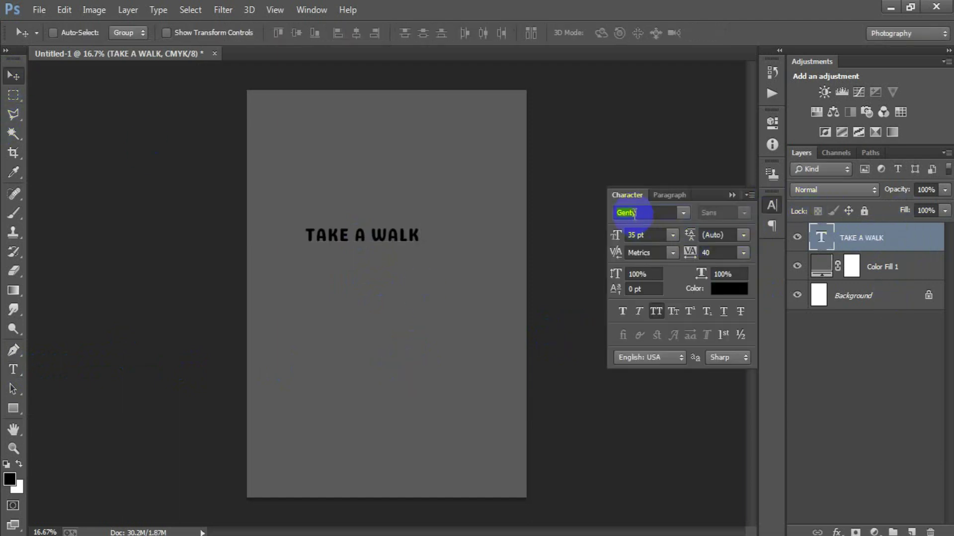
type("Paper Candy (...")
key("Return")
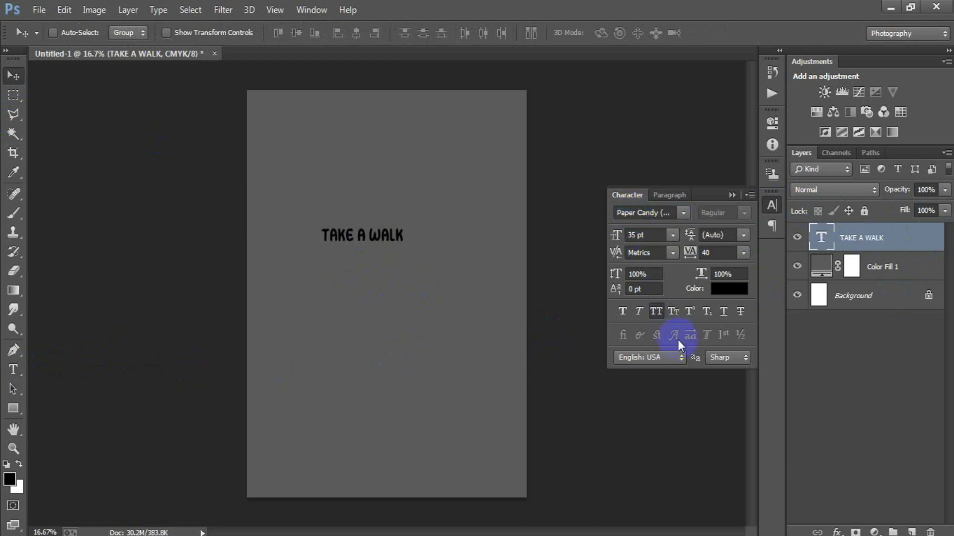
left_click(728, 289)
left_click_drag(484, 178, 383, 78)
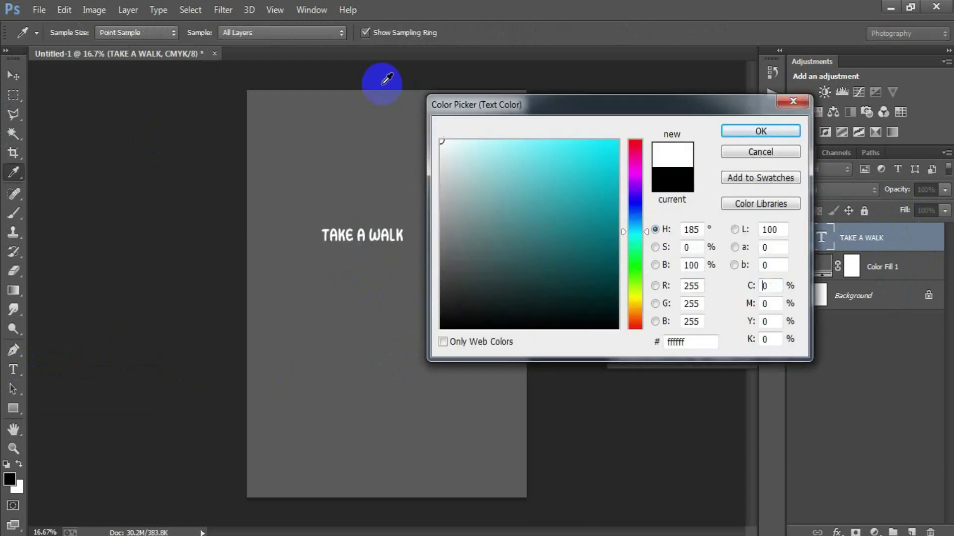
left_click(759, 130)
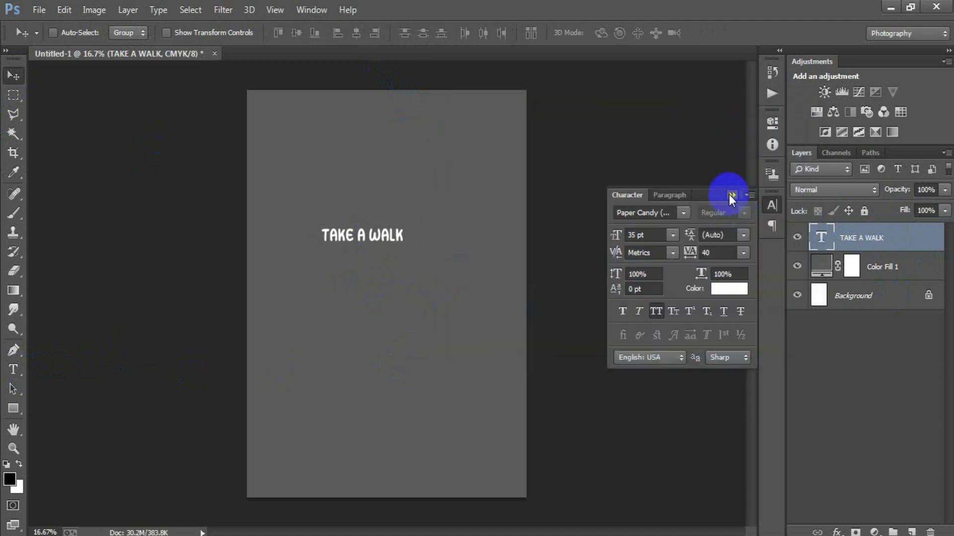
left_click(732, 195)
- Move the title to the top, enlarge it about double, and centre it horizontally
left_click_drag(371, 236, 395, 132)
key("ctrl+t")
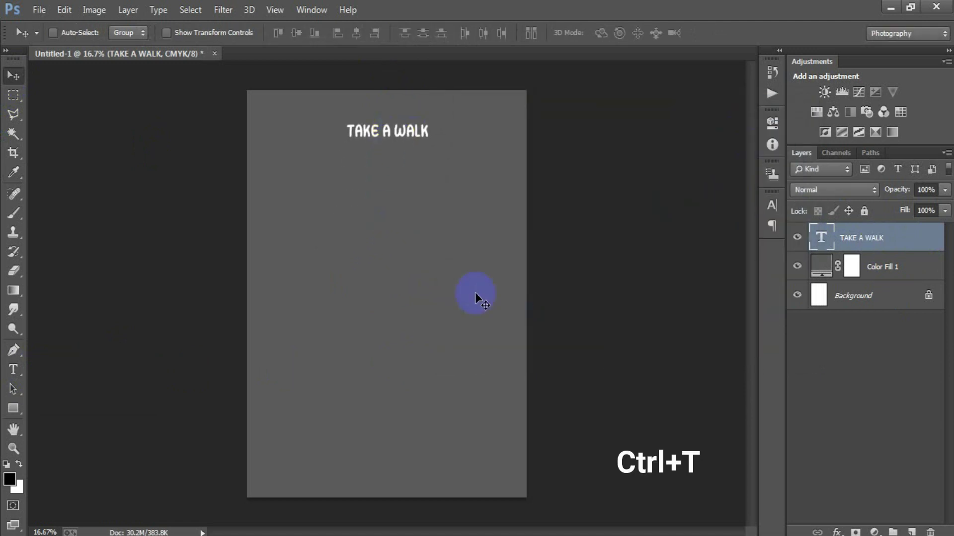
left_click_drag(431, 144, 485, 160)
left_click(629, 36)
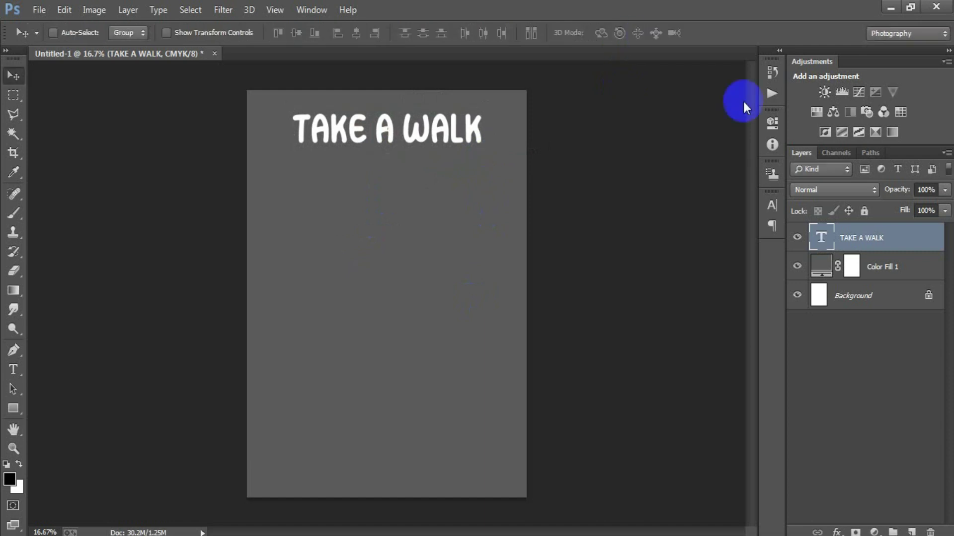
left_click(899, 299, "ctrl")
left_click(363, 33)
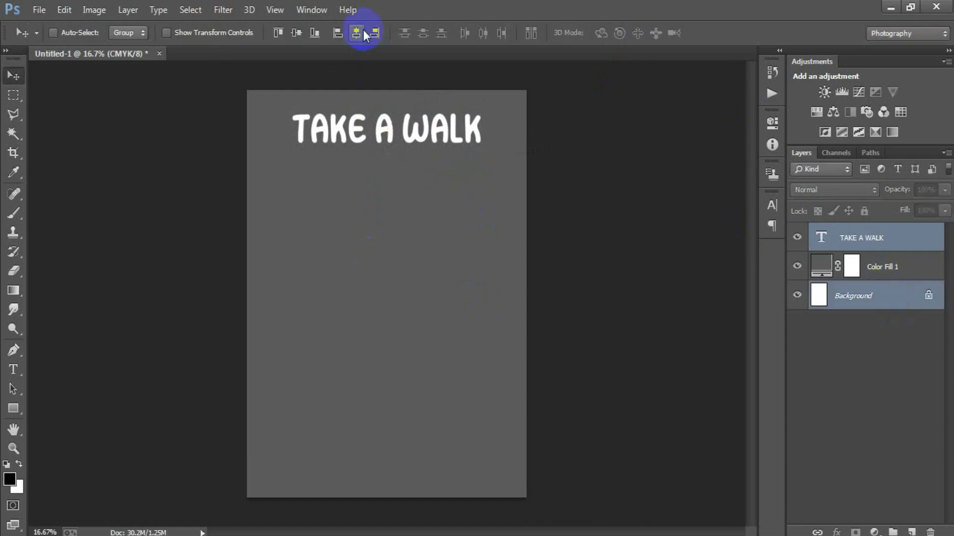
- Open the star PNG, drag it into the poster, and close the star file
left_click(850, 243)
left_click(38, 9)
left_click(55, 40)
left_click(665, 249)
left_click(694, 420)
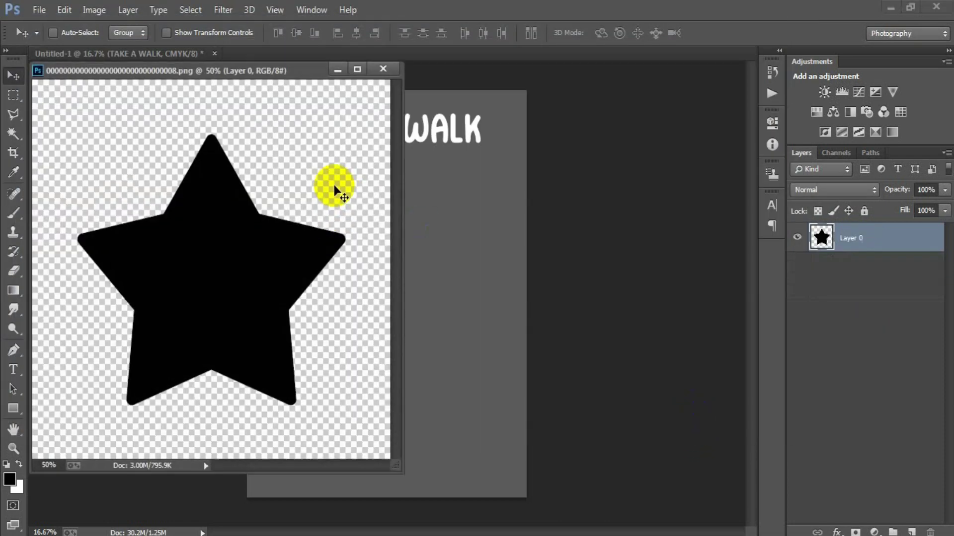
left_click_drag(234, 219, 440, 300)
left_click(383, 69)
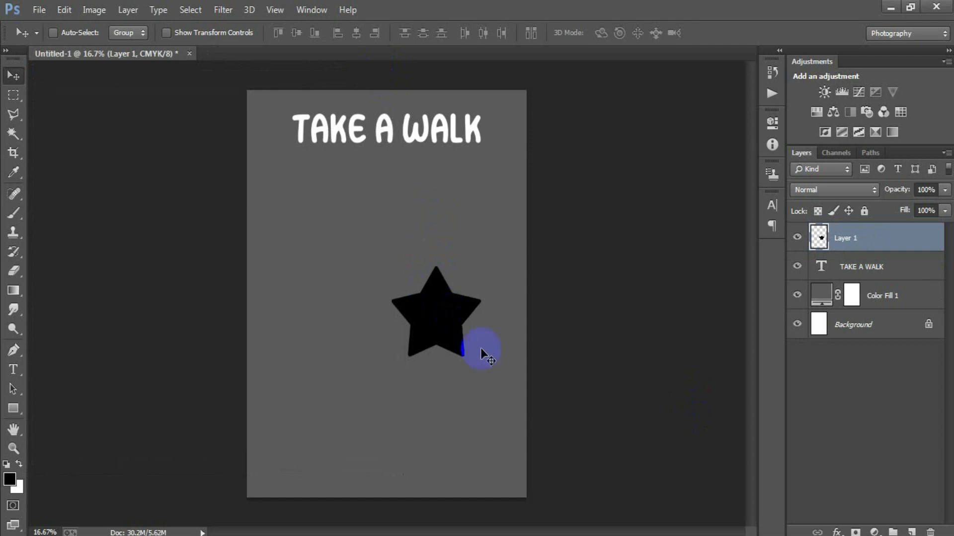
- Fill the star's pixels with white and reset the default colours
left_click(19, 464)
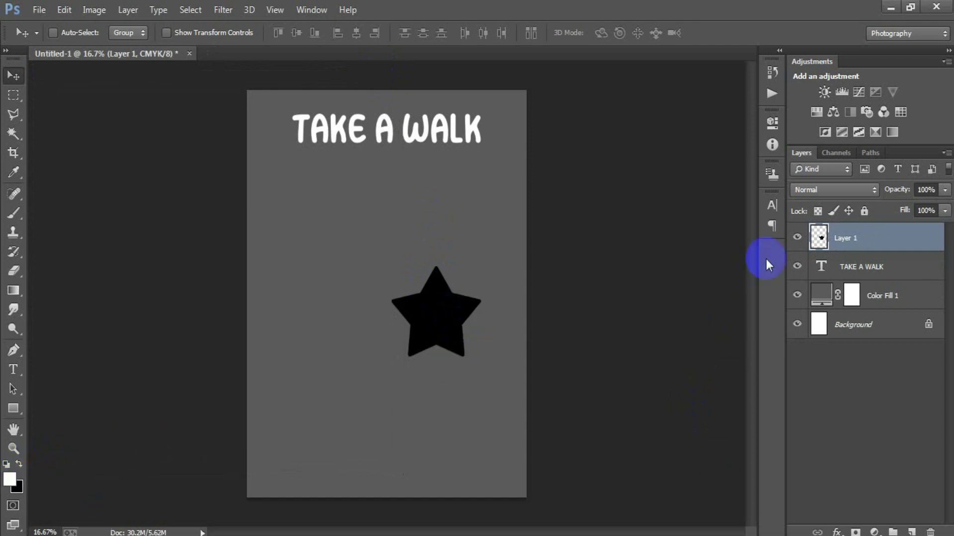
left_click(818, 240, "ctrl")
key("alt+BackSpace")
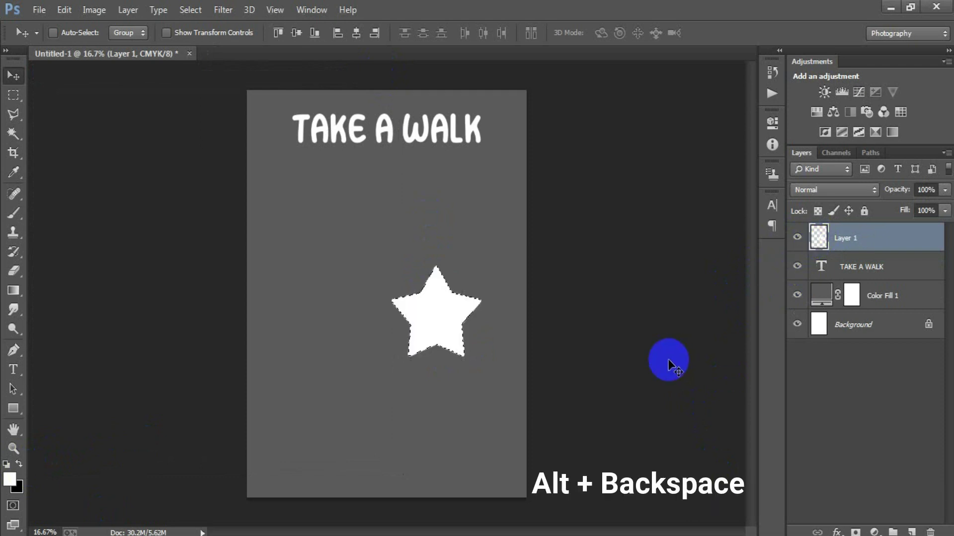
key("ctrl+d")
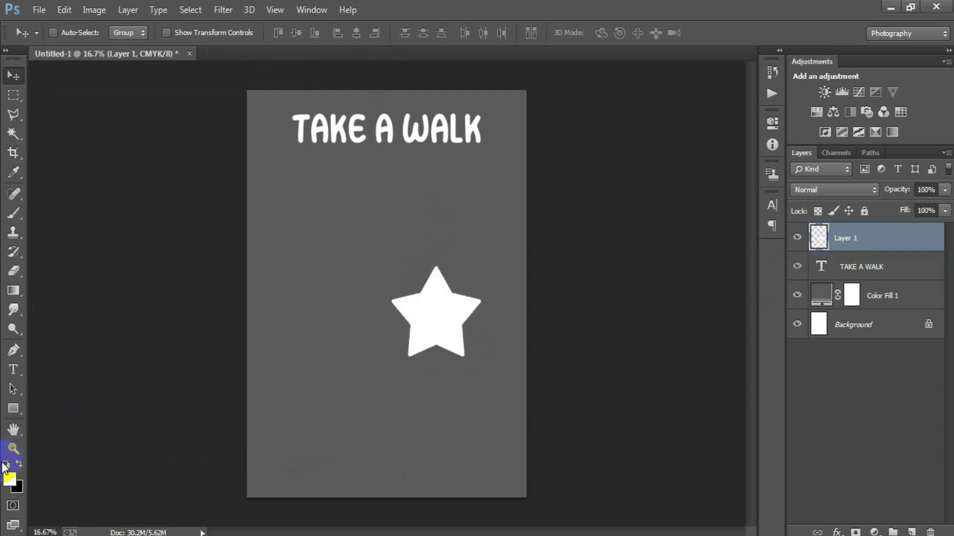
left_click(7, 465)
- Shrink the star to about a sixth, place it left below the title, and duplicate it
key("ctrl+t")
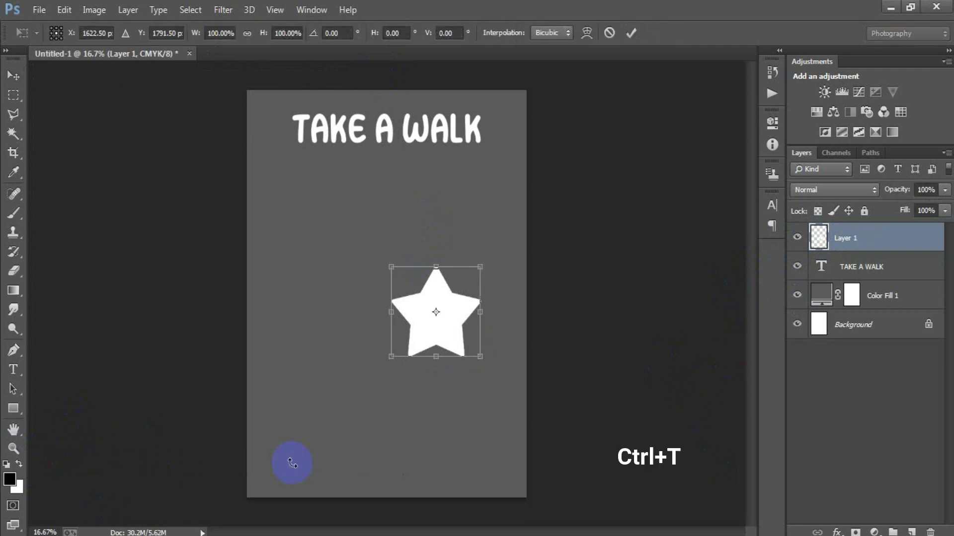
left_click_drag(480, 356, 442, 323)
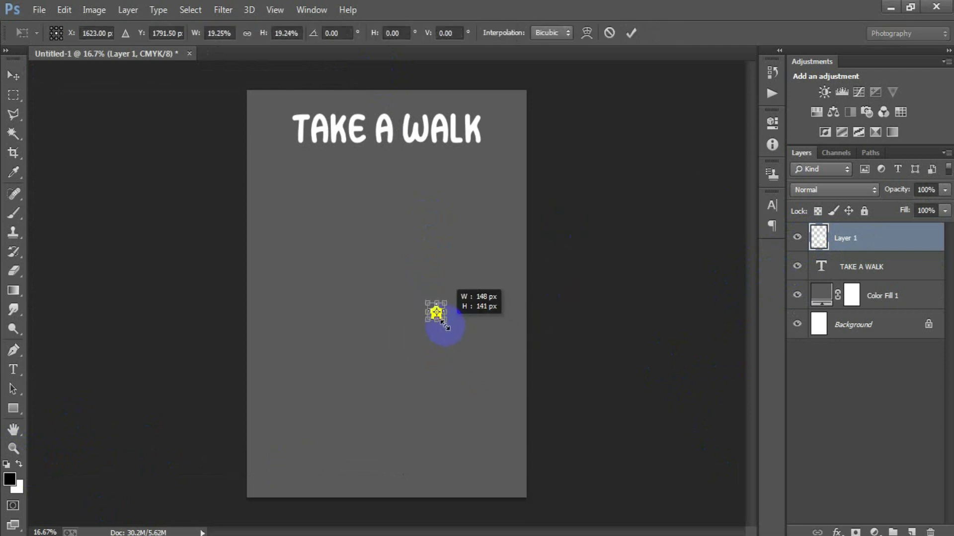
left_click(632, 32)
left_click_drag(437, 314, 320, 269)
key("ctrl+t")
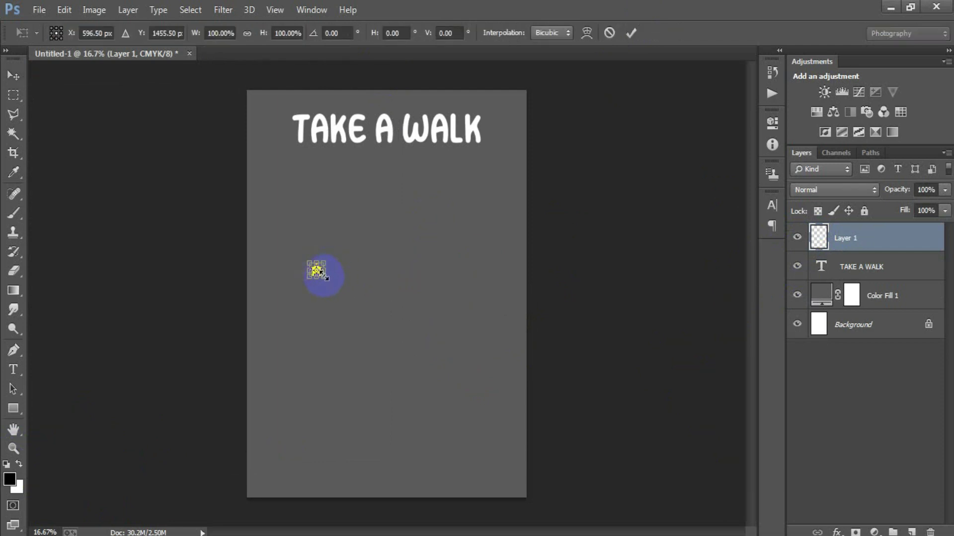
left_click_drag(324, 274, 325, 274)
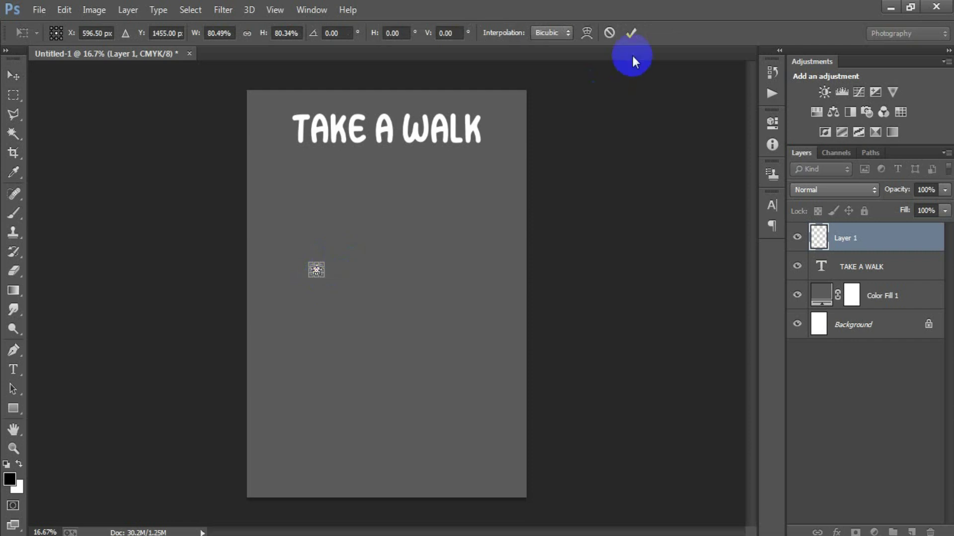
left_click(631, 33)
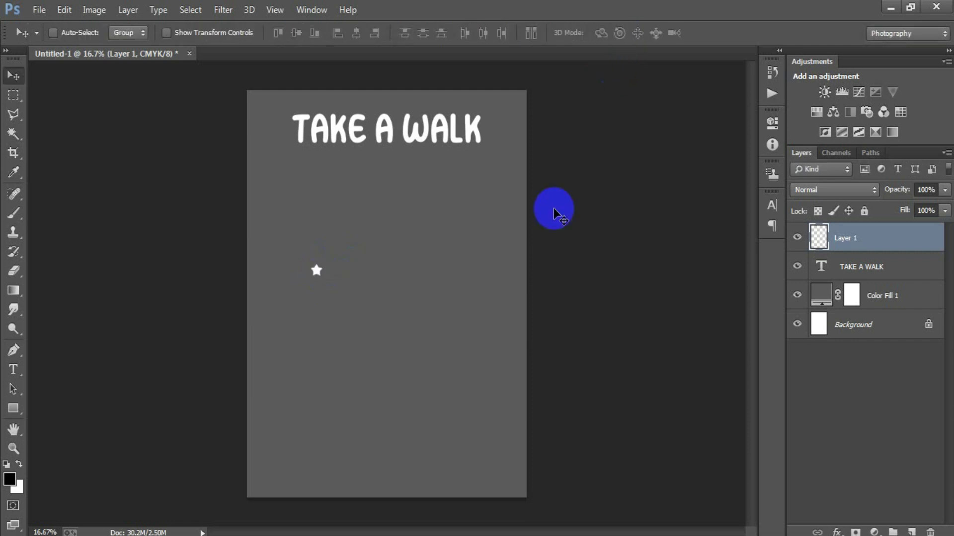
key("ctrl+j")
- Nudge the copied star beside the original and shrink it to about three-quarters size
key("ctrl+t")
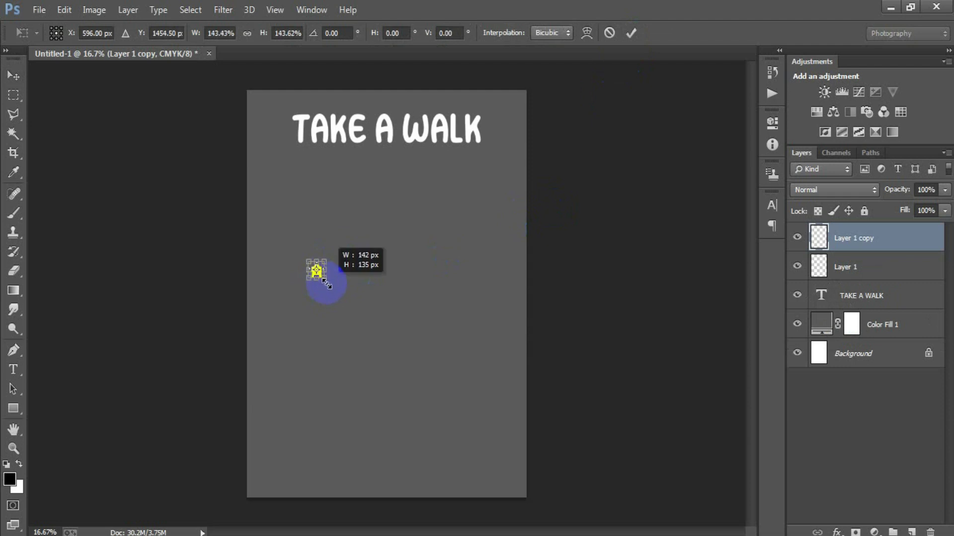
left_click(631, 33)
key("shift+Right")
key("shift+Right")
key("shift+Right")
key("shift+Right")
key("shift+Right")
key("shift+Left")
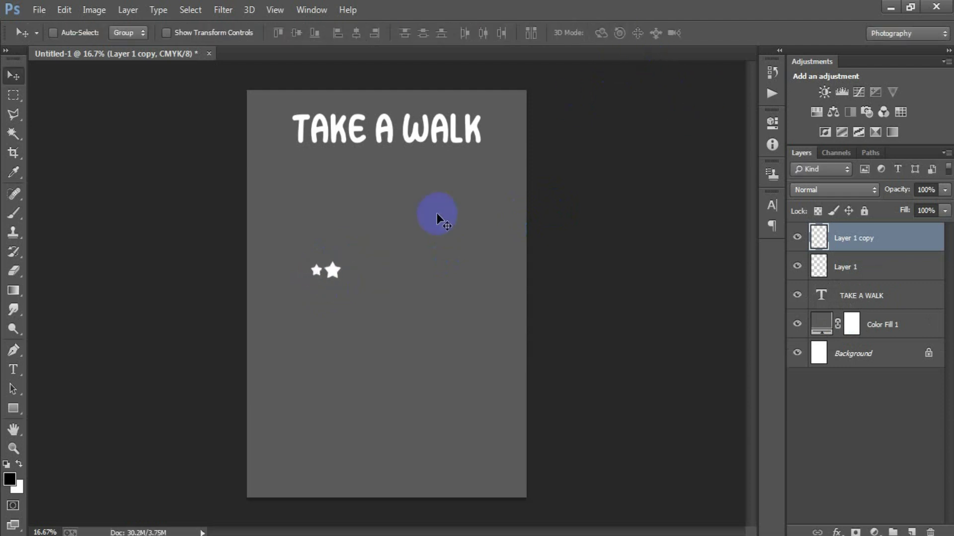
key("ctrl+t")
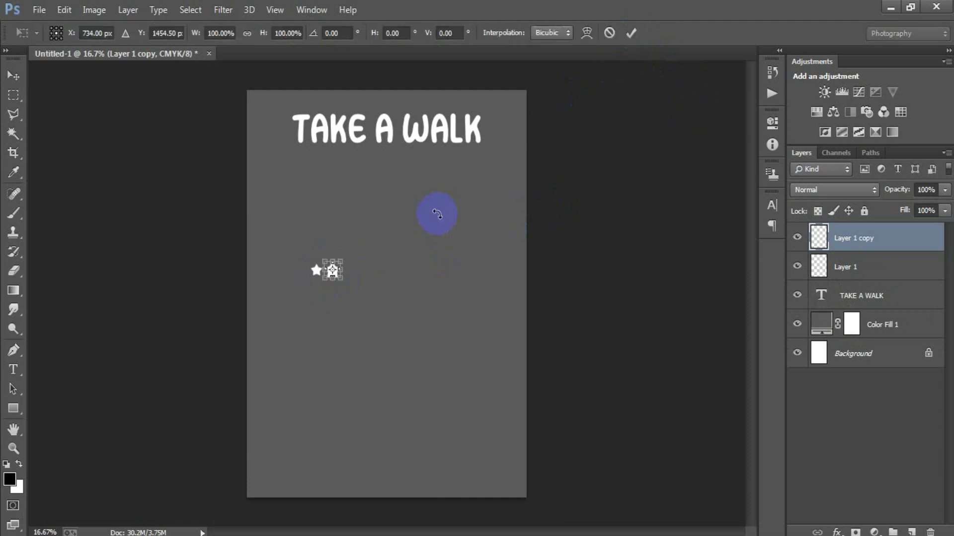
left_click_drag(342, 281, 341, 275)
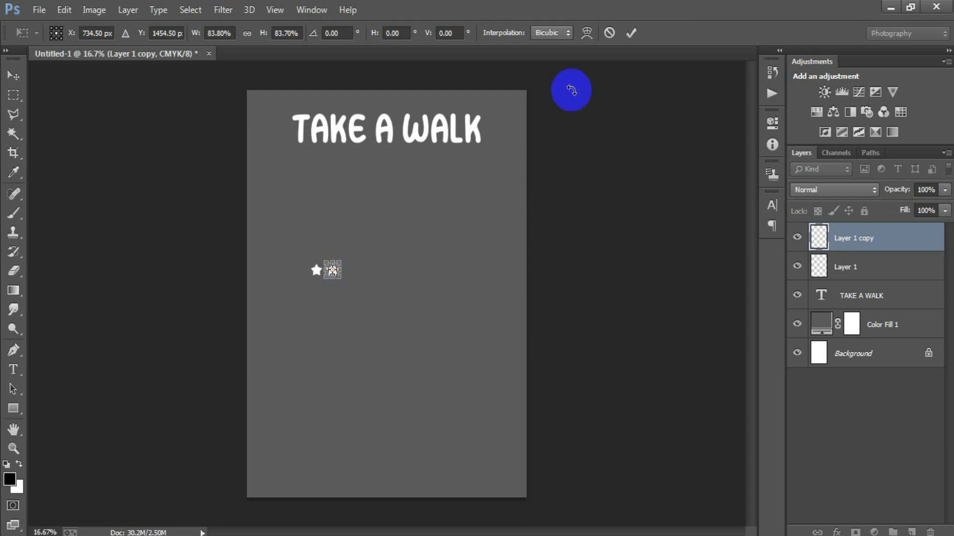
left_click(631, 32)
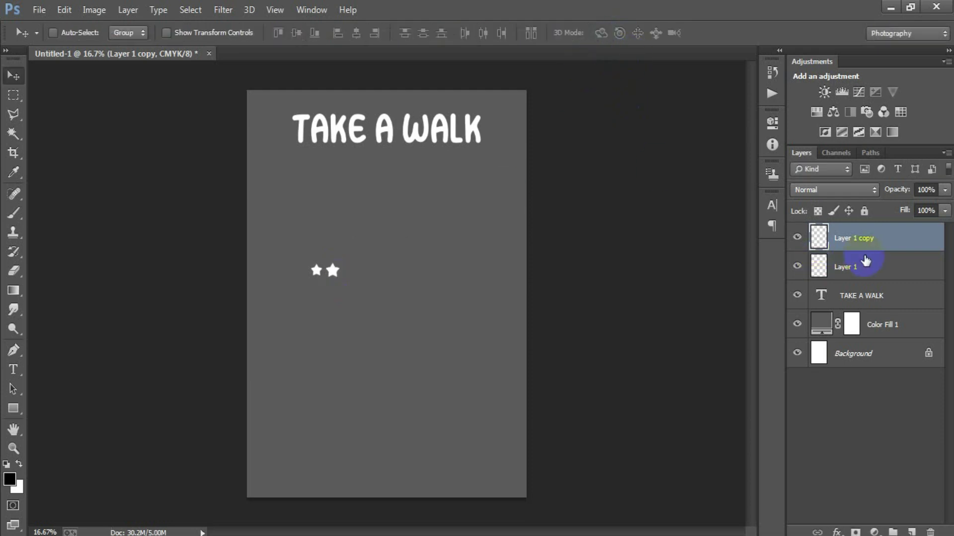
- Move both stars to the title's left end and add a horizontally flipped copy on the right
left_click(871, 264, "shift")
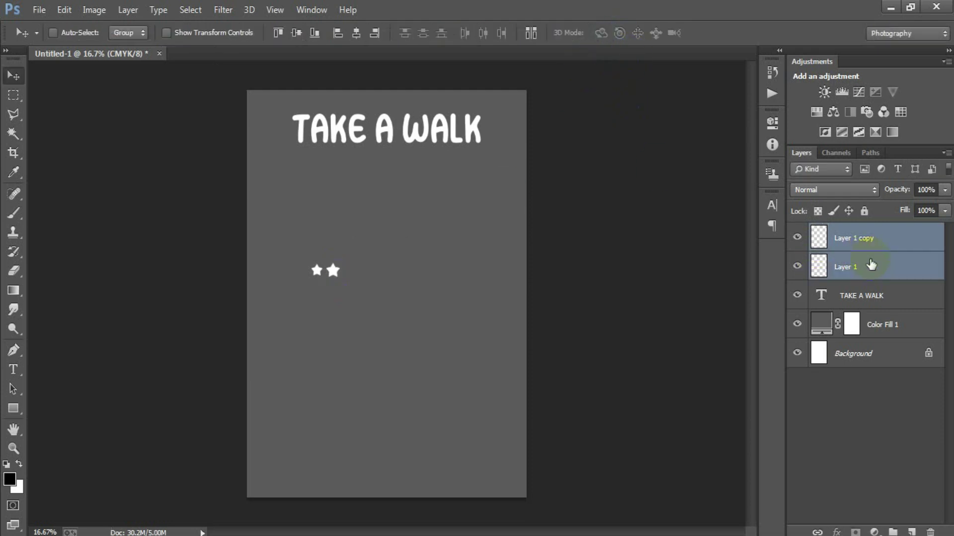
left_click_drag(339, 277, 292, 135)
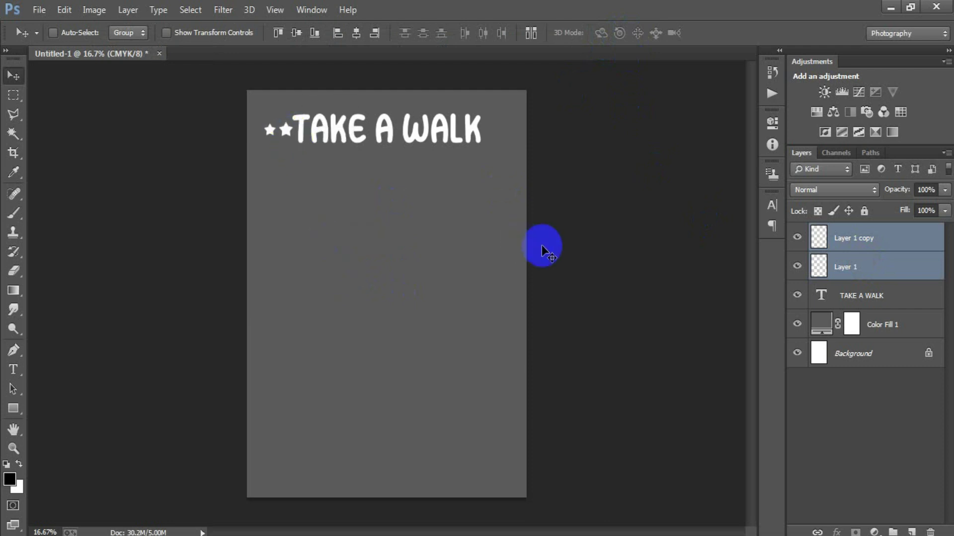
left_click_drag(276, 133, 509, 135)
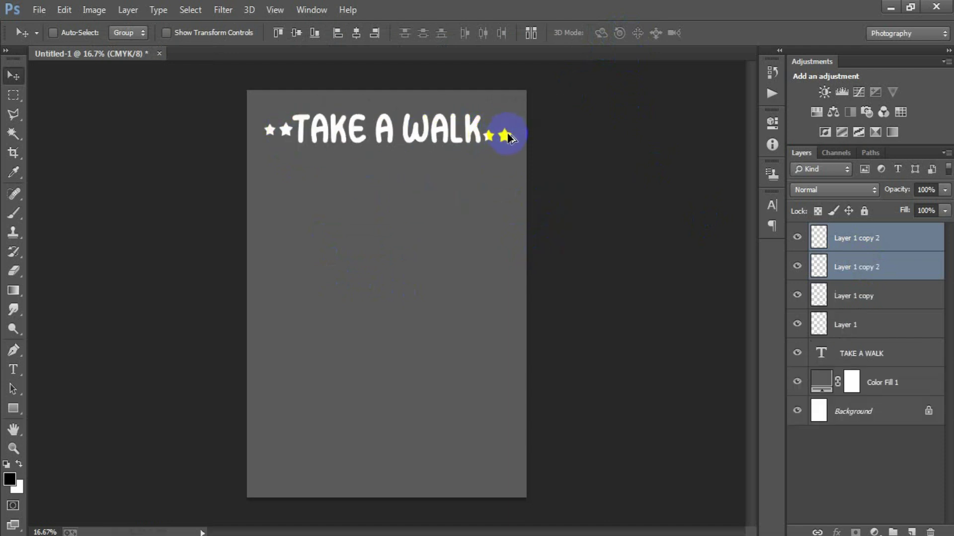
key("ctrl+t")
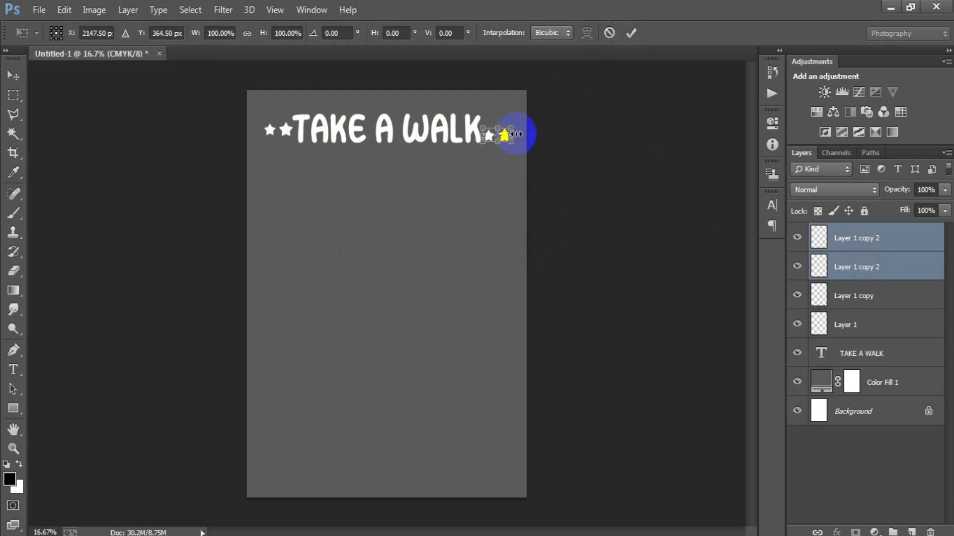
right_click(504, 136)
left_click(578, 359)
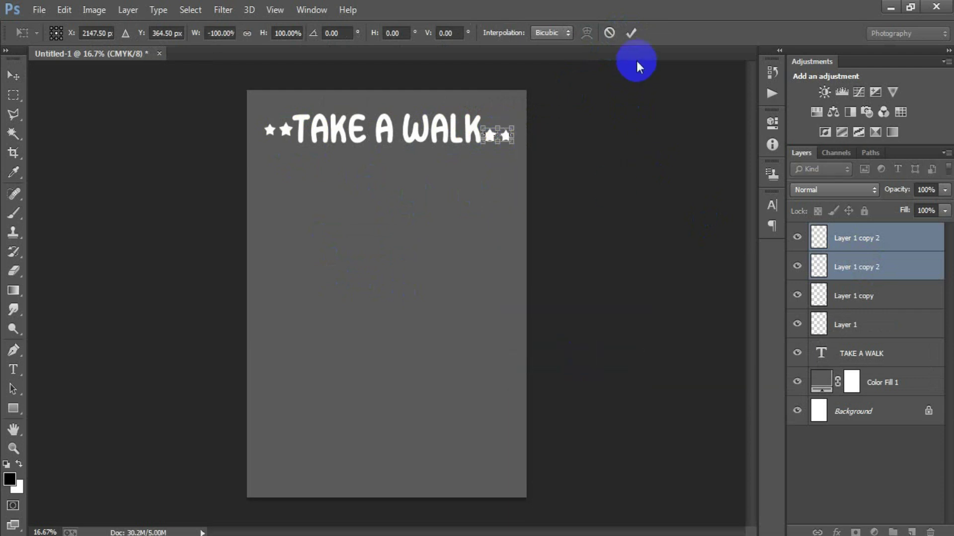
left_click(632, 33)
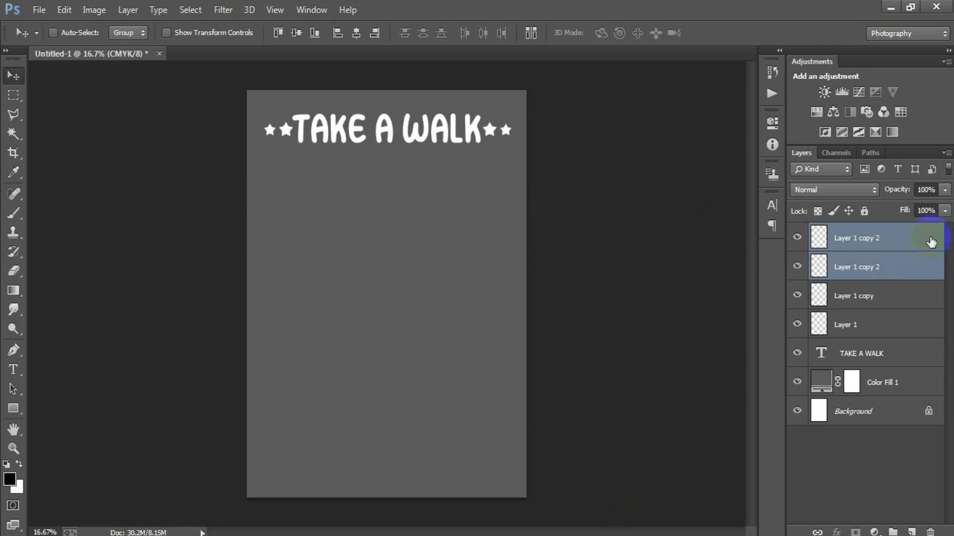
- Add a new layer above the stars and type 'WITHA A TURTLE' on the page
left_click(932, 241)
left_click(912, 531)
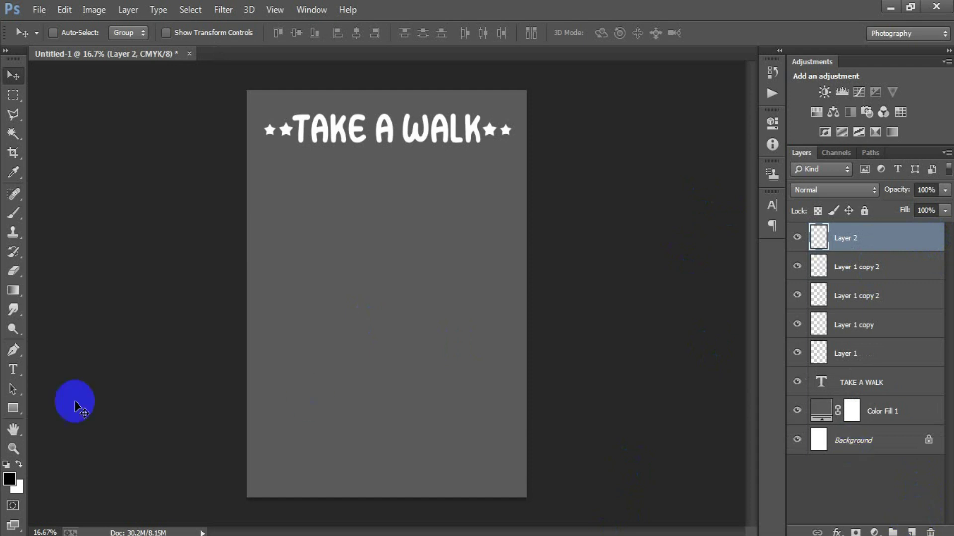
left_click(13, 370)
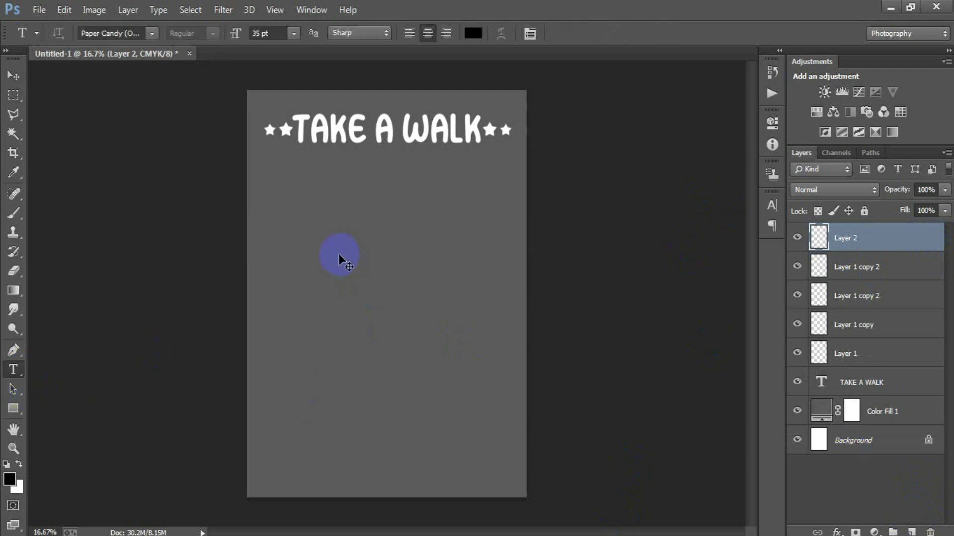
left_click(401, 328)
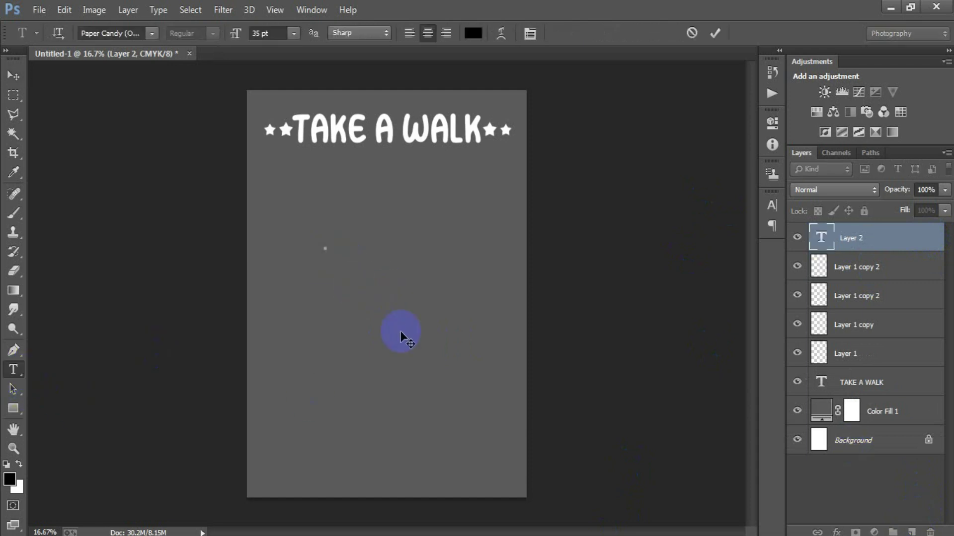
type("WITHA A TURTLE")
left_click(13, 75)
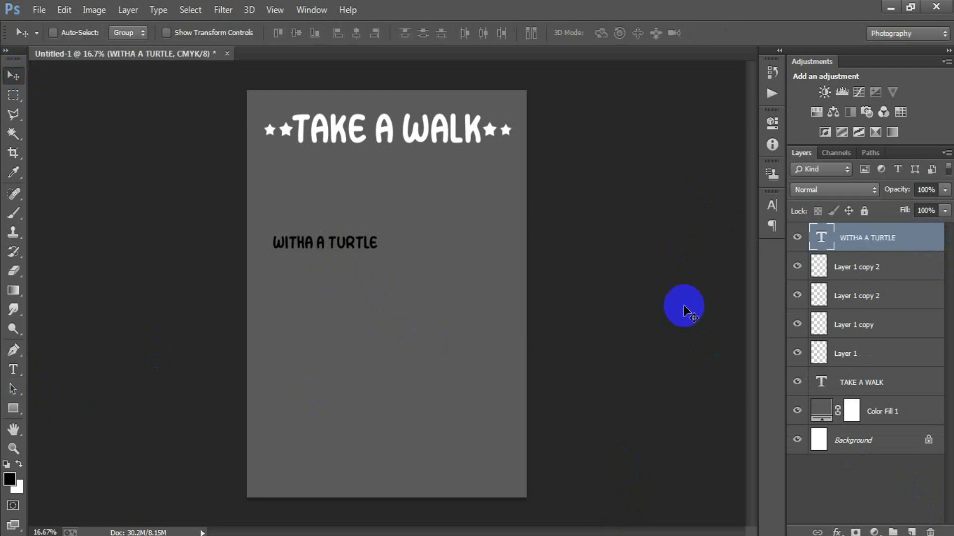
- Enter 'Genty' in the font field and make the WITHA A TURTLE text white
left_click(771, 205)
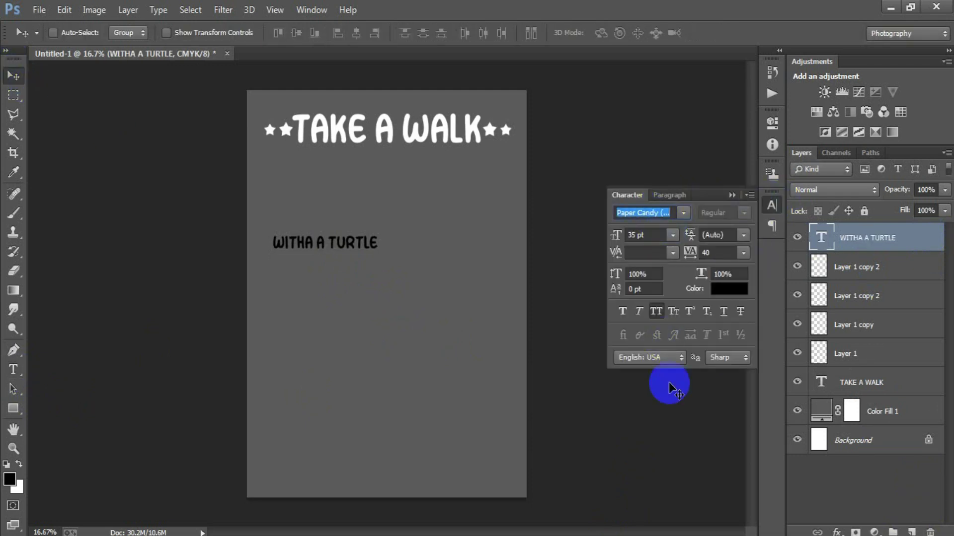
type("Gen")
type("ty")
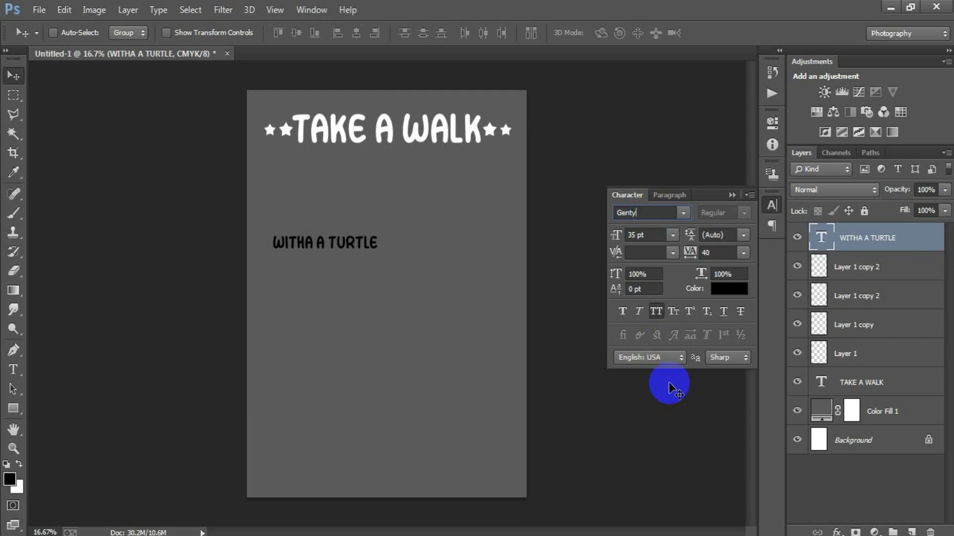
left_click(727, 289)
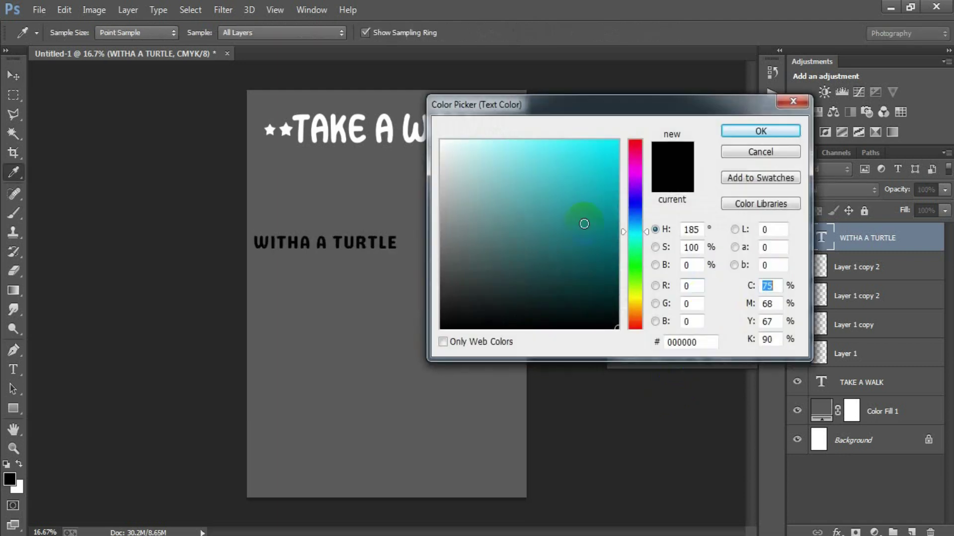
left_click(420, 104)
left_click(760, 131)
left_click(734, 188)
- Move WITHA A TURTLE under the title, enlarge it to the title width, and nudge it up
mouse_move(381, 245)
left_mouse_down()
mouse_move(403, 240)
mouse_move(443, 170)
left_mouse_up()
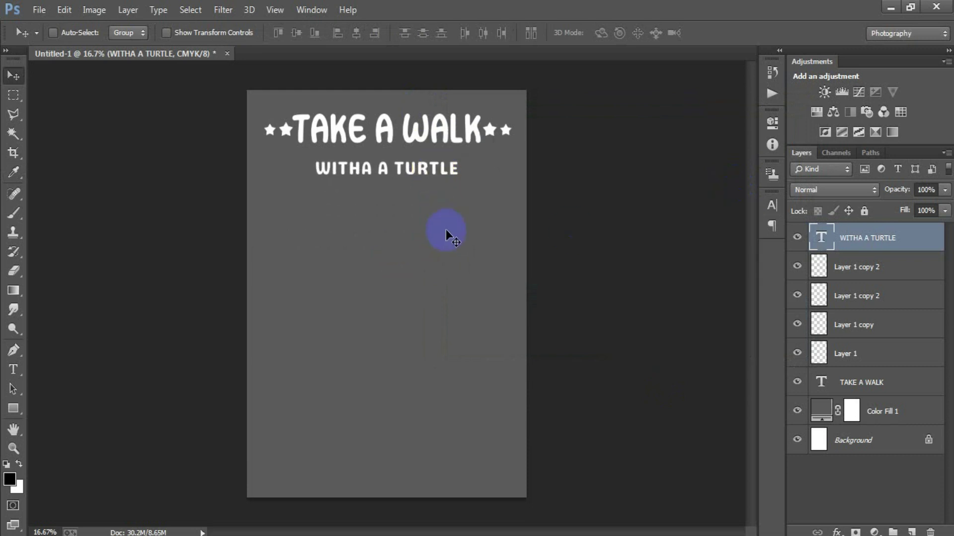
key("ctrl+t")
left_click_drag(458, 183, 519, 197)
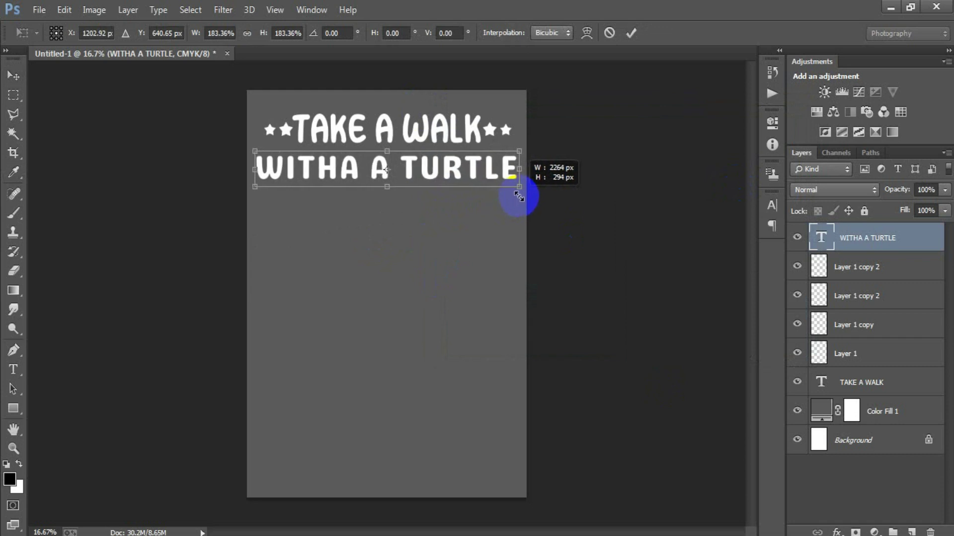
left_click(630, 33)
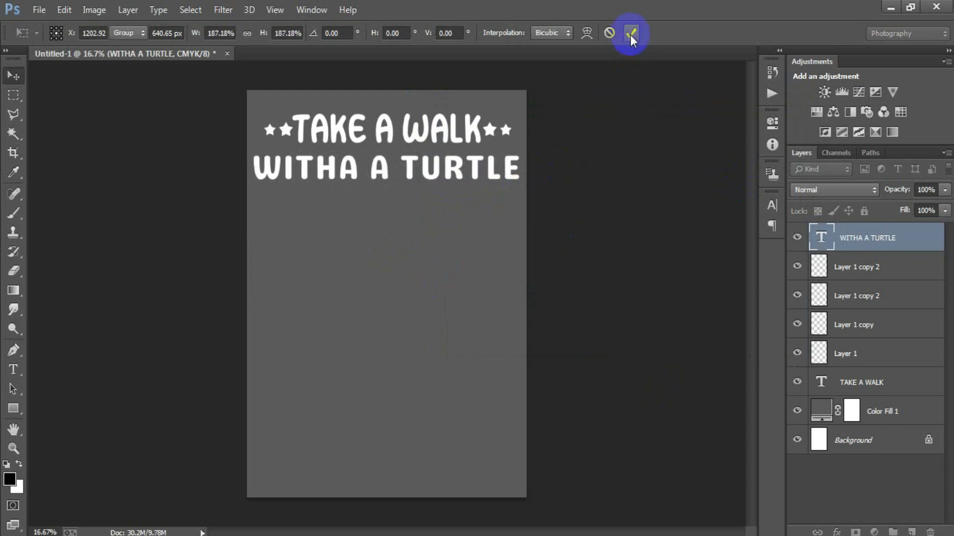
left_click(869, 446, "ctrl")
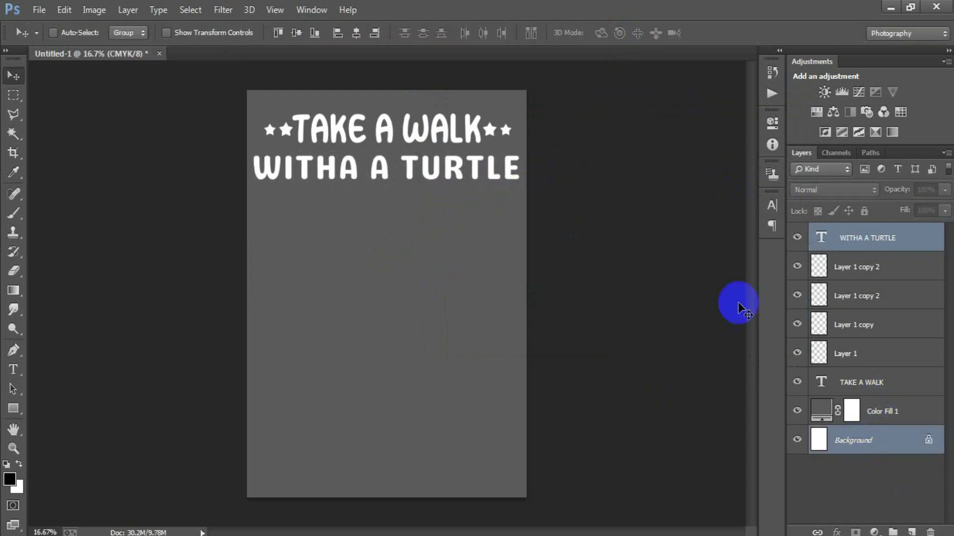
left_click(868, 237)
key("shift+Up")
key("shift+Up")
key("shift+Up")
key("shift+Up")
key("shift+Up")
key("shift+Up")
key("shift+Up")
key("shift+Up")
key("shift+Up")
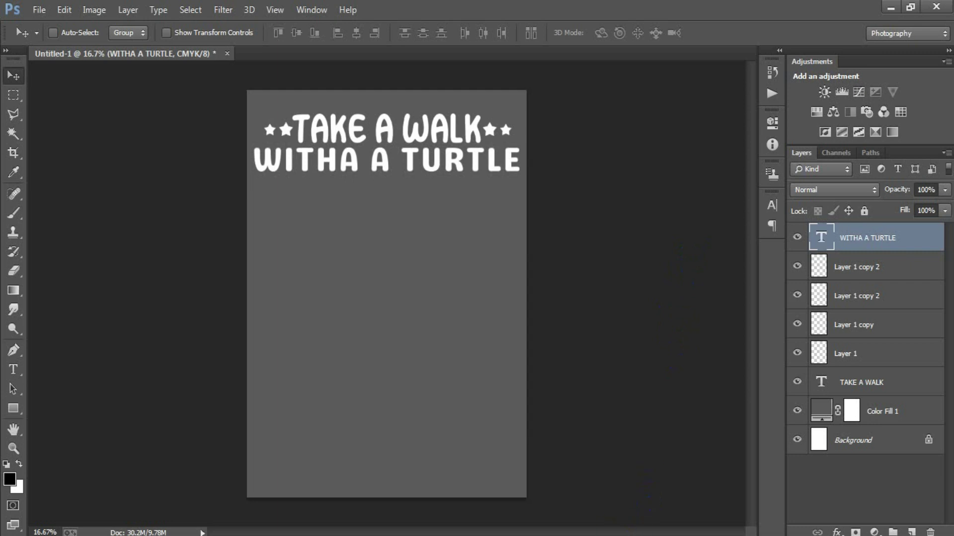
left_click(869, 386)
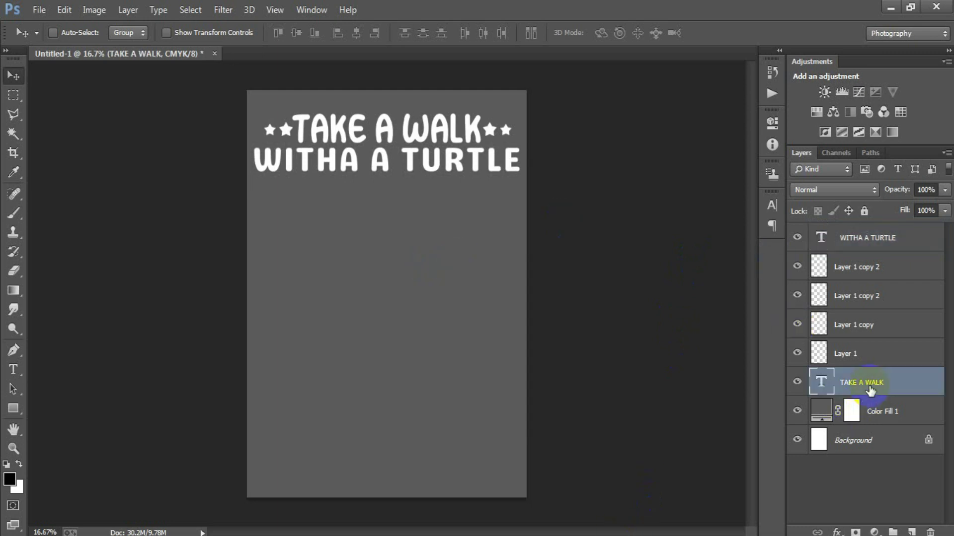
- Duplicate the title to the page middle and change its text to AND BEHOLD THE WORLD
key("ctrl+j")
left_click_drag(874, 383, 811, 242)
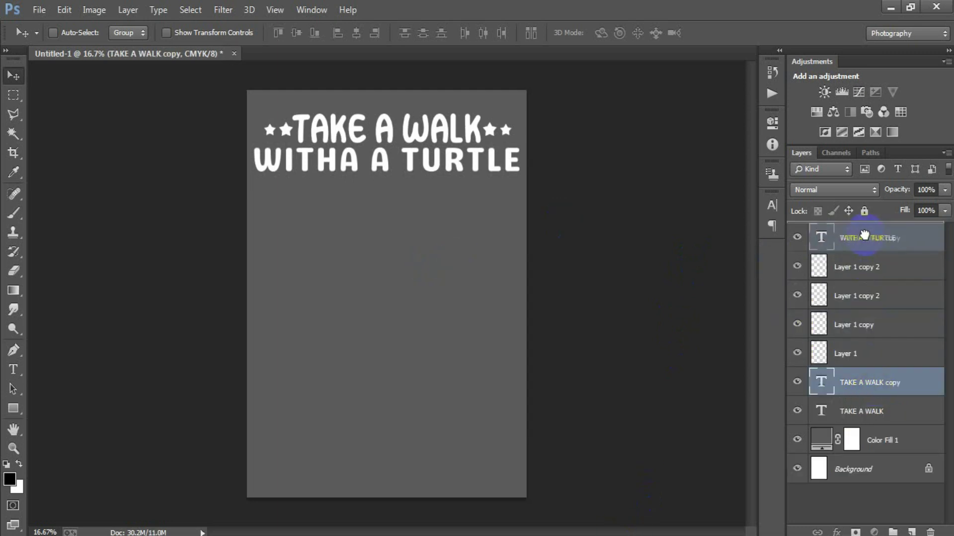
left_click_drag(380, 110, 388, 308)
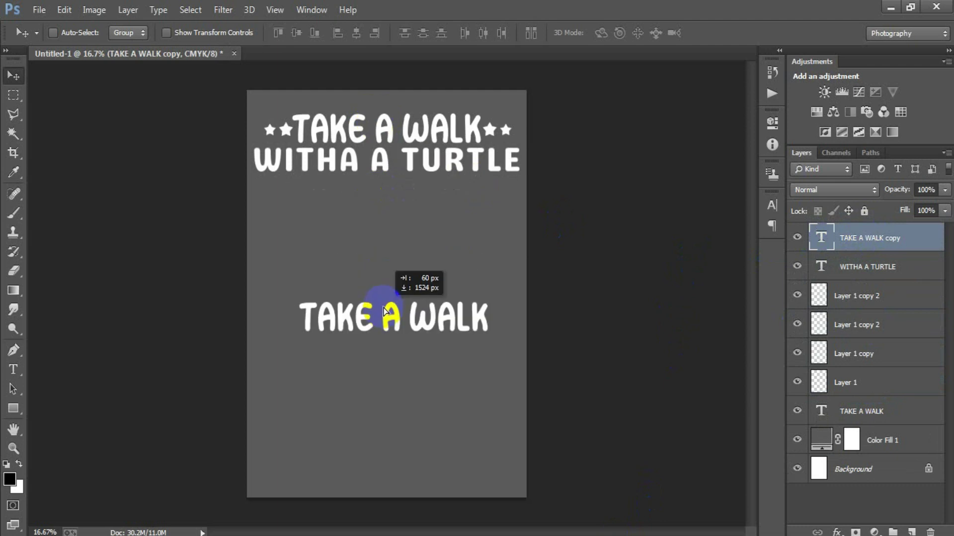
double_click(822, 239)
key("ctrl+v")
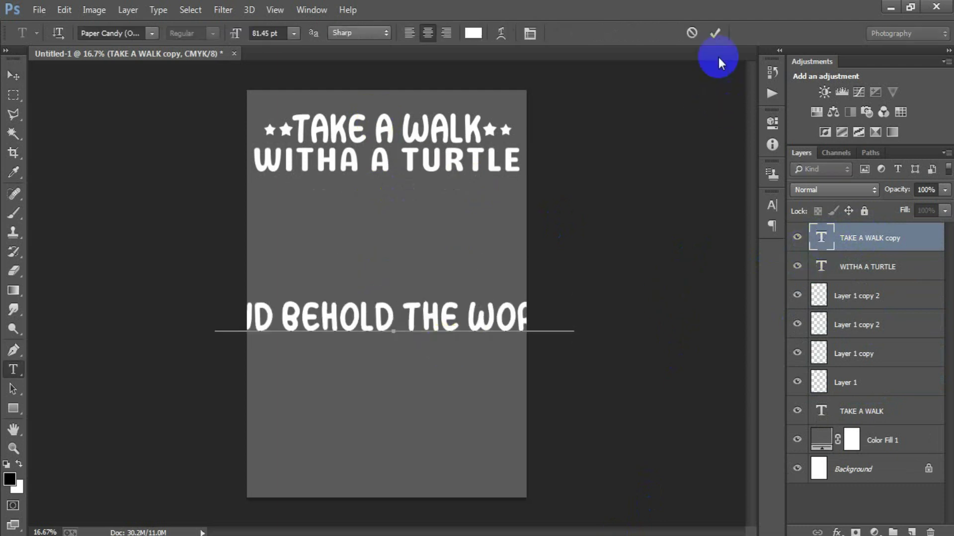
left_click(714, 33)
key("v")
- Shrink AND BEHOLD THE WORLD to fit the page width and nudge it lower
key("ctrl+t")
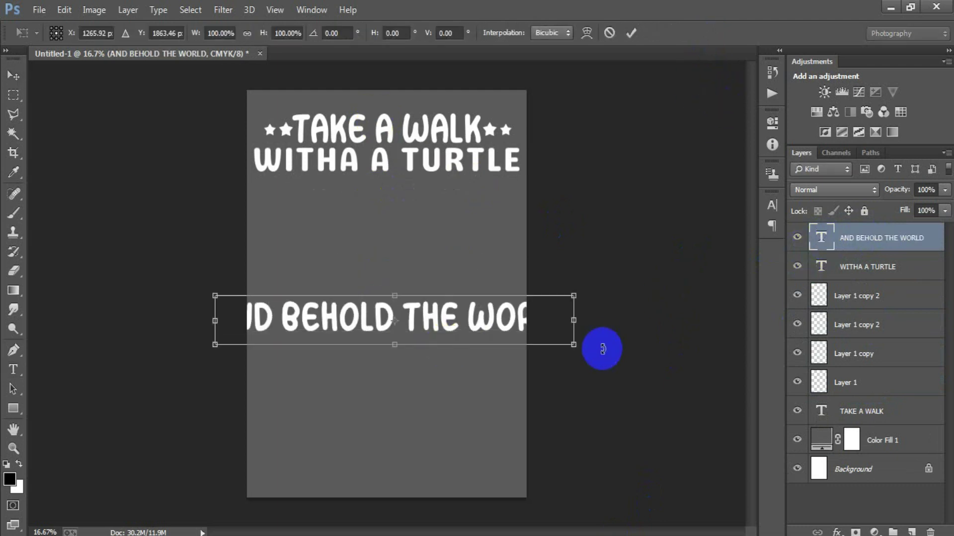
left_click_drag(574, 345, 522, 328)
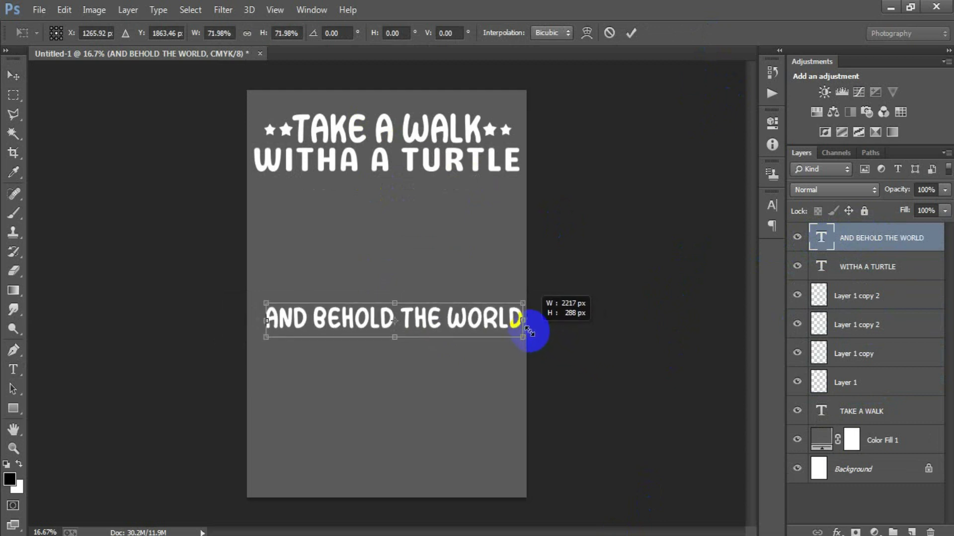
left_click_drag(522, 328, 512, 323)
left_click(631, 33)
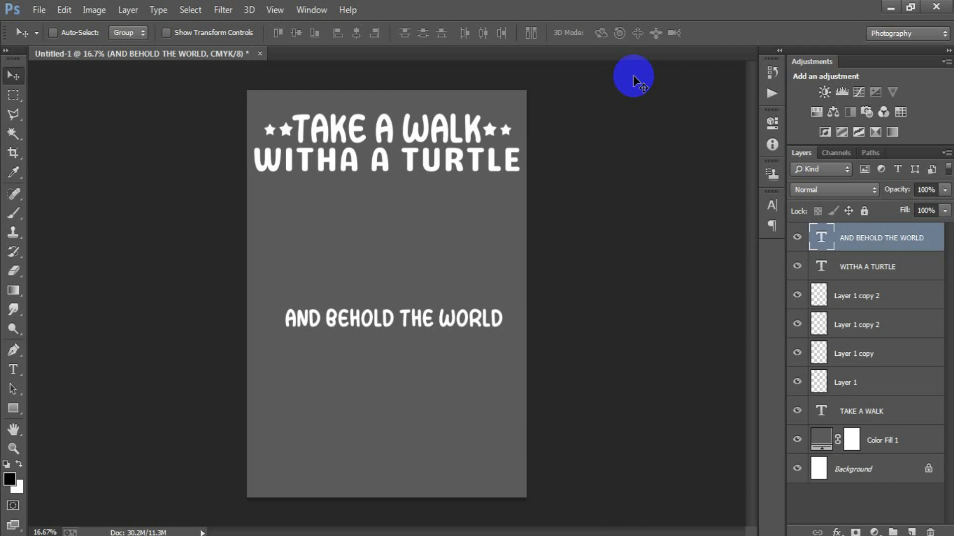
key("shift+Down")
key("shift+Down")
key("shift+Down")
key("shift+Down")
key("shift+Down")
key("shift+Down")
key("shift+Down")
key("shift+Down")
key("shift+Down")
key("shift+Down")
key("shift+Down")
key("shift+Down")
key("shift+Down")
key("shift+Down")
key("shift+Down")
- Shrink the line slightly more and centre it horizontally against the Background
key("ctrl+t")
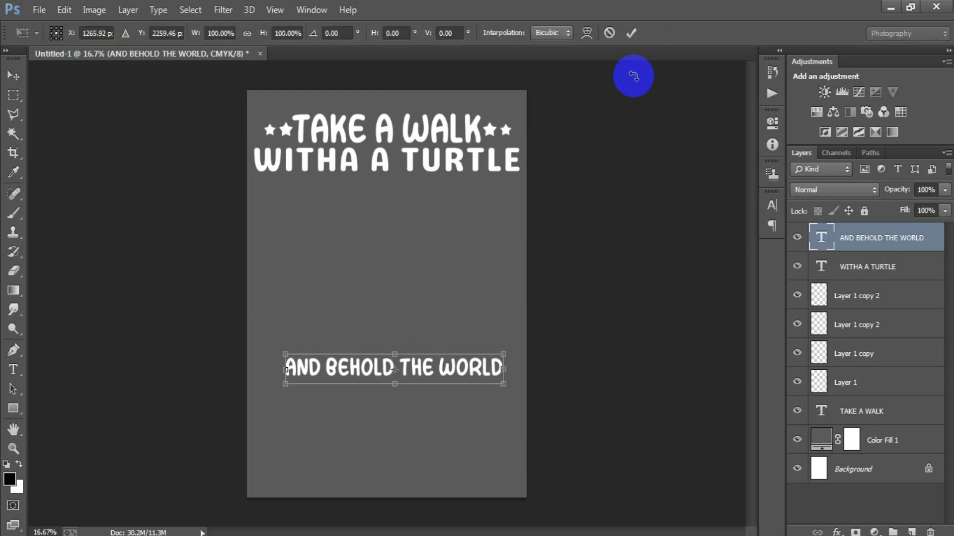
left_click_drag(503, 384, 499, 384)
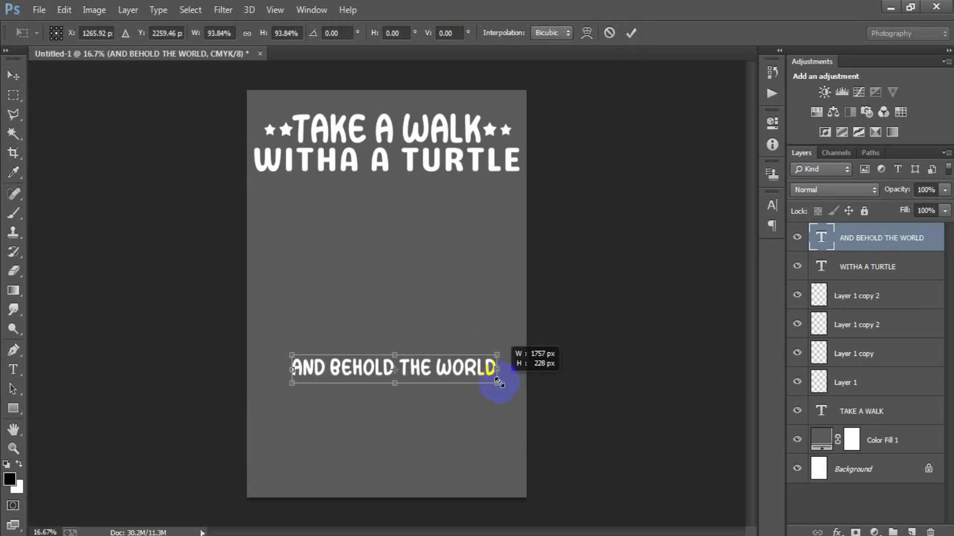
left_click_drag(498, 385, 487, 378)
left_click(631, 33)
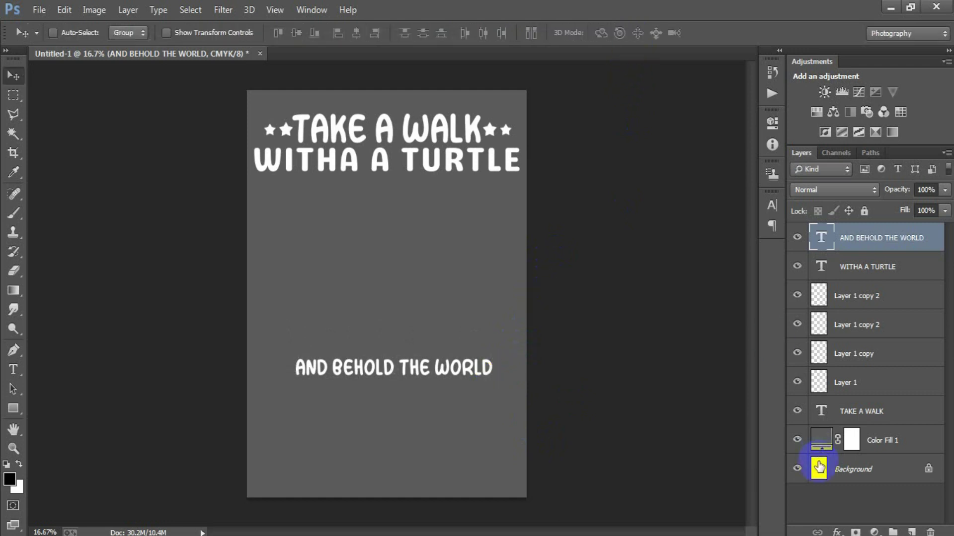
left_click(819, 467, "ctrl")
left_click(356, 32)
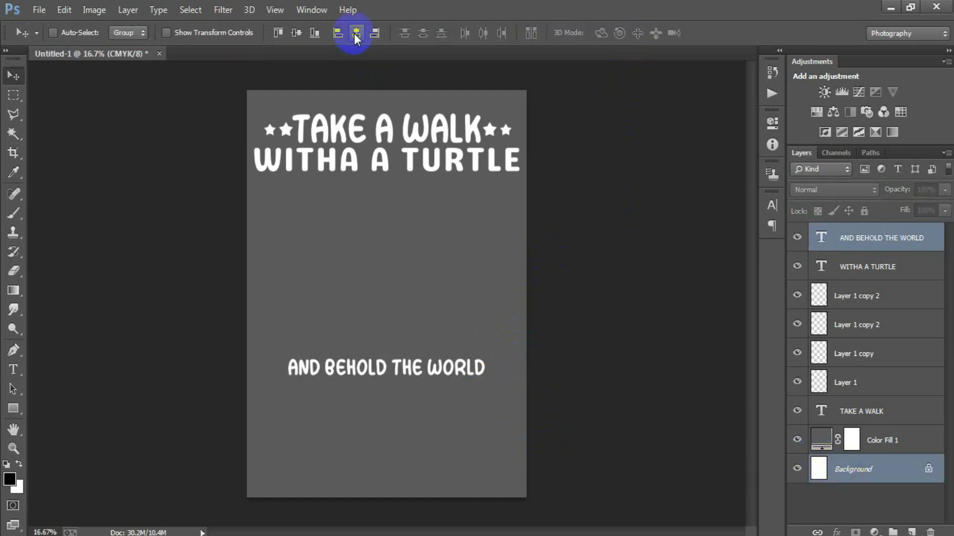
left_click(855, 249)
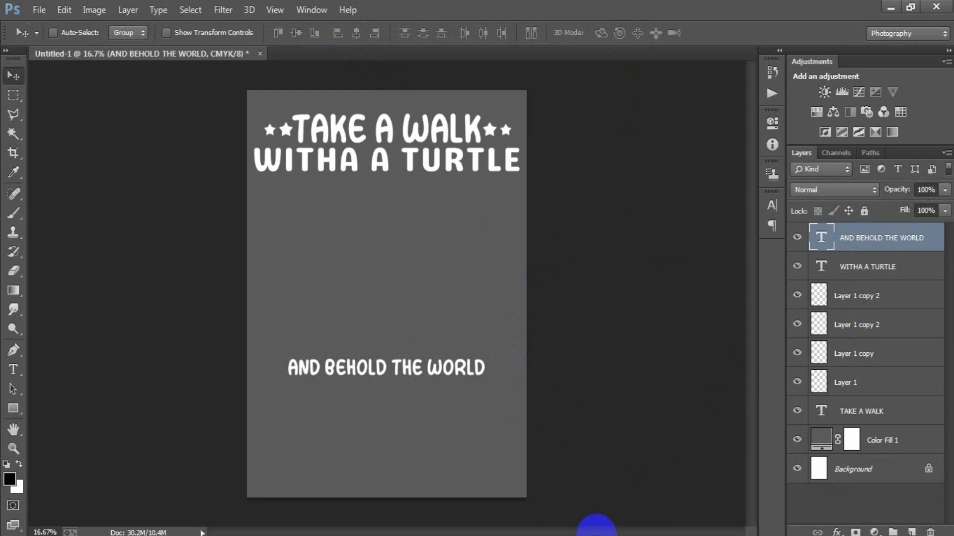
left_click(855, 298)
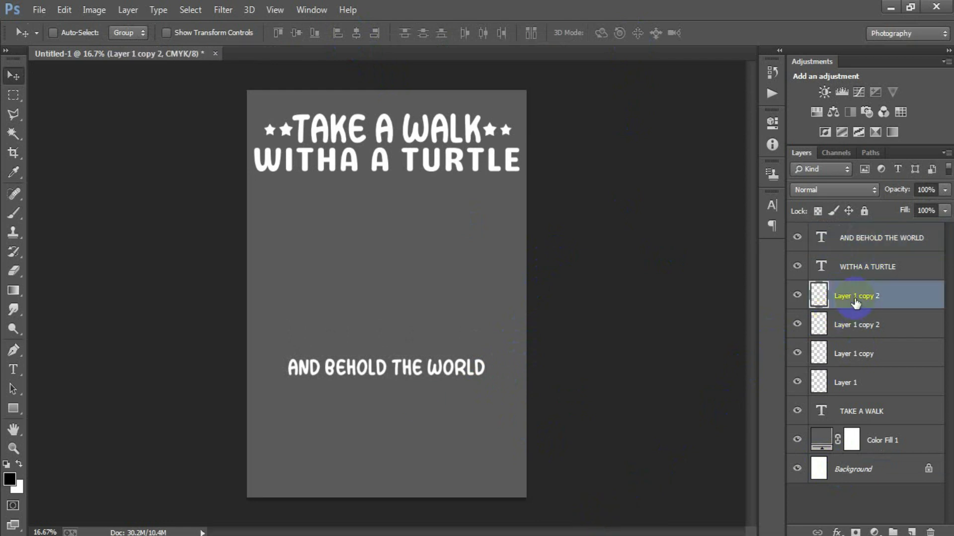
- Copy a star down toward the page centre and shrink it to about three-quarters size
mouse_move(277, 134)
left_mouse_down()
mouse_move(277, 252)
mouse_move(286, 257)
left_mouse_up()
left_click_drag(485, 254, 378, 304)
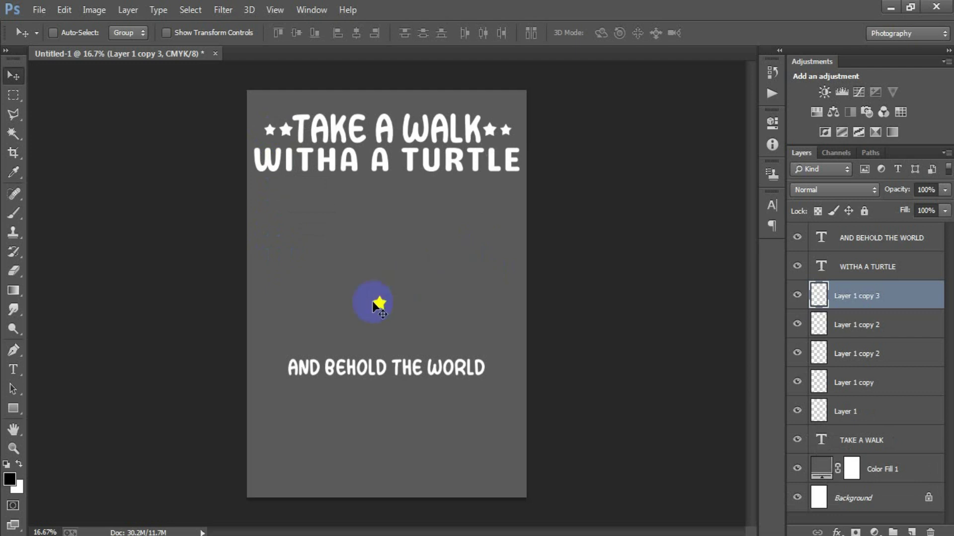
key("ctrl+t")
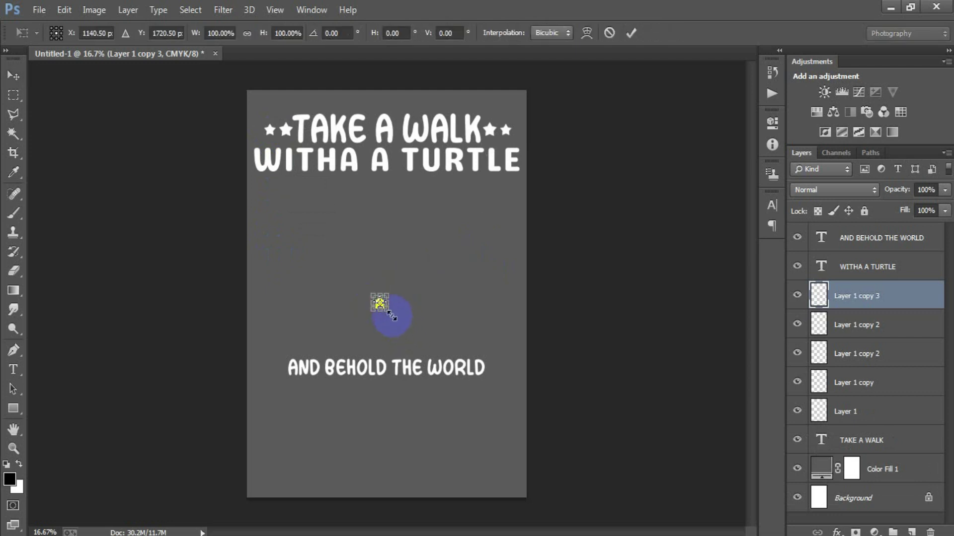
left_click_drag(390, 312, 382, 305)
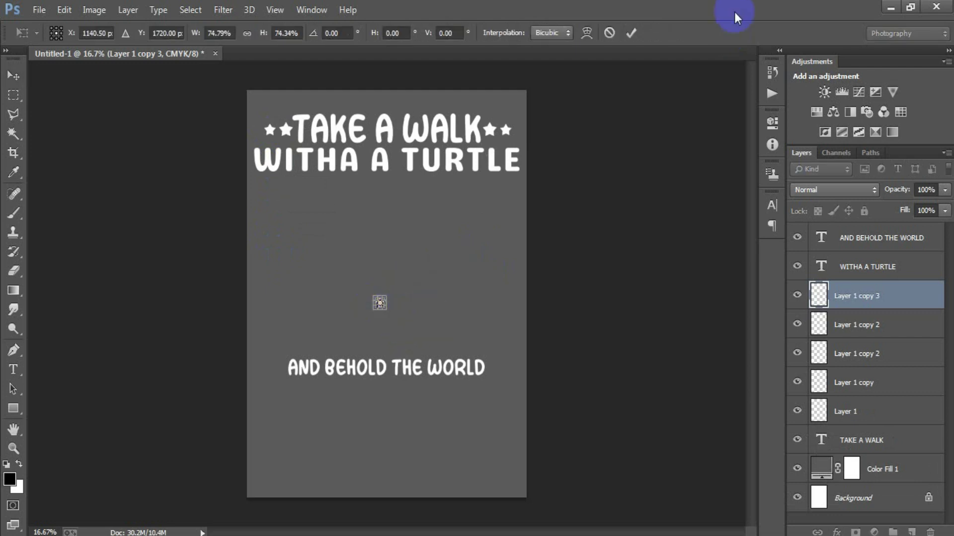
left_click(631, 33)
- Duplicate the small star beside the first and enlarge it slightly to match
key("ctrl+j")
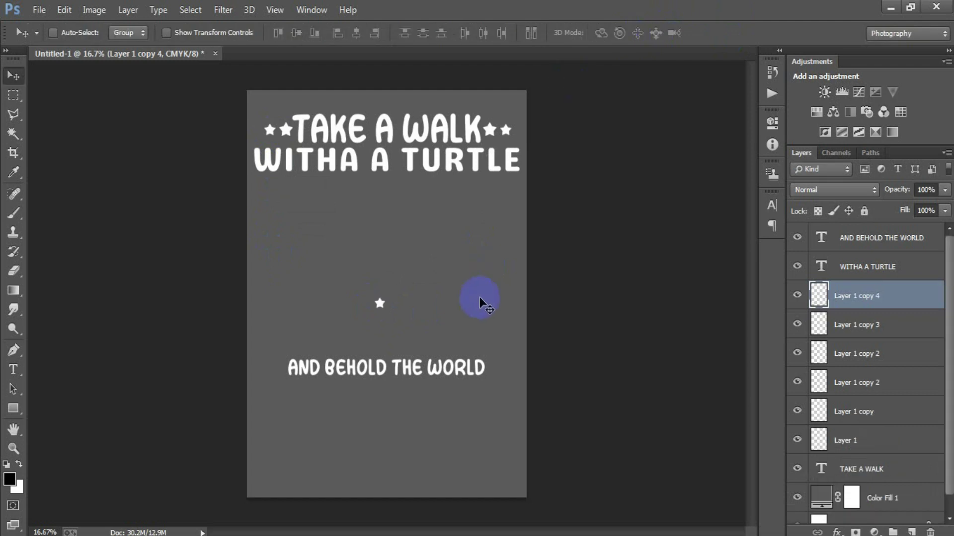
key("shift+Right")
key("shift+Right")
key("shift+Right")
key("shift+Right")
key("shift+Right")
key("shift+Right")
key("shift+Right")
key("shift+Right")
key("shift+Right")
key("ctrl+t")
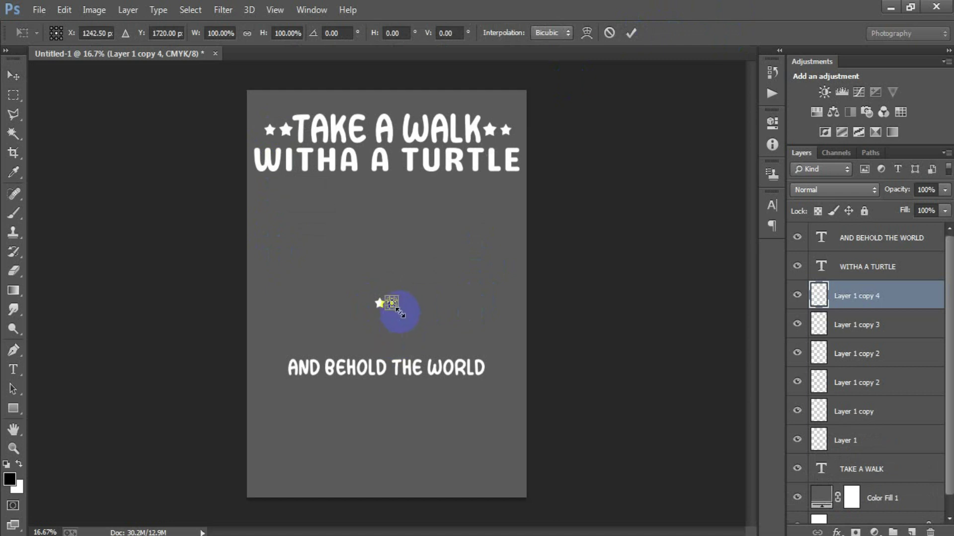
left_click_drag(401, 312, 402, 313)
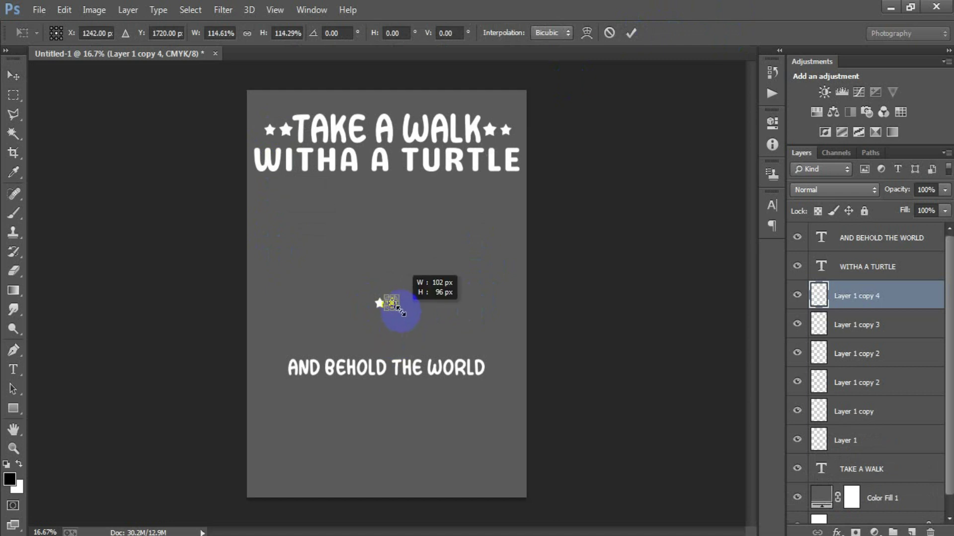
left_click(631, 33)
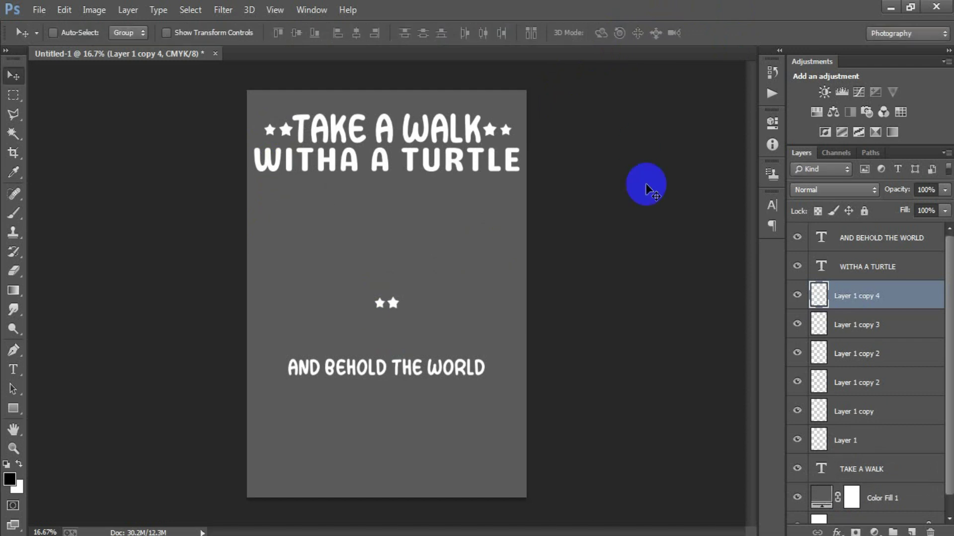
- Place both stars left of AND BEHOLD THE WORLD and horizontally flipped copies right of WORLD
left_click(887, 295)
left_click(870, 320, "shift")
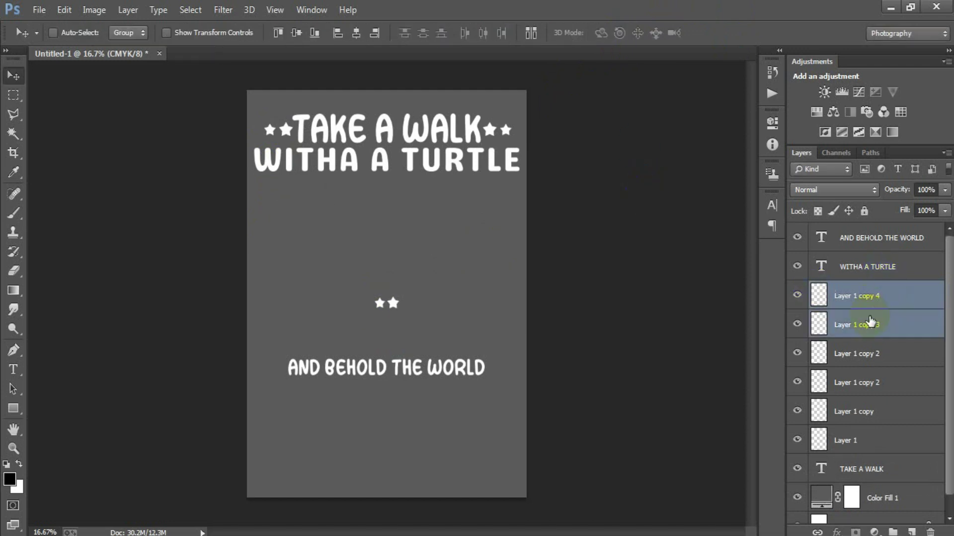
left_click_drag(386, 303, 270, 364)
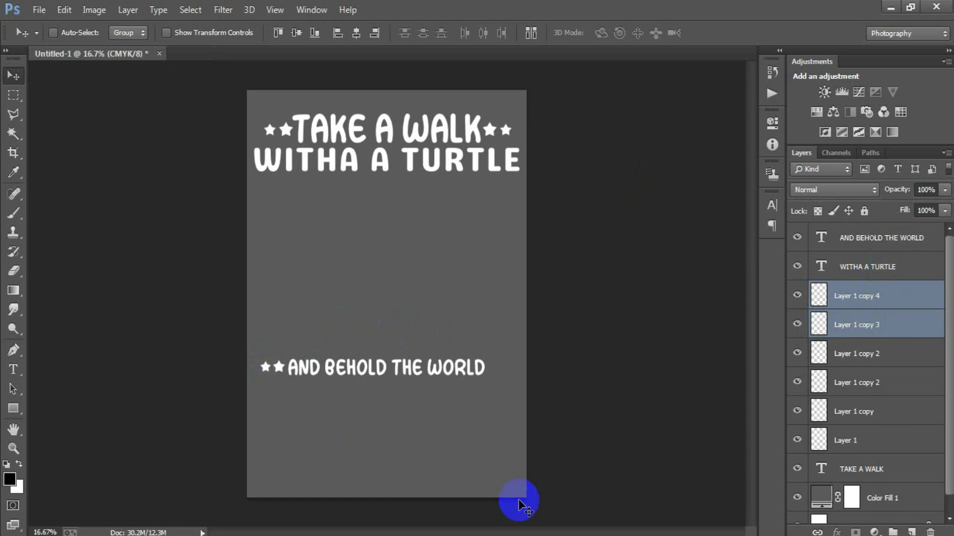
left_click_drag(278, 372, 504, 370)
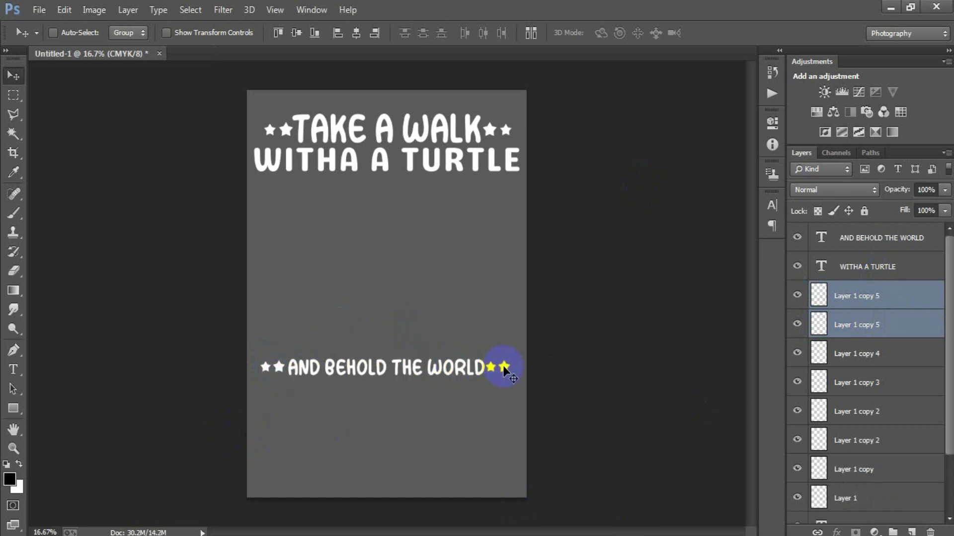
key("ctrl+t")
right_click(504, 370)
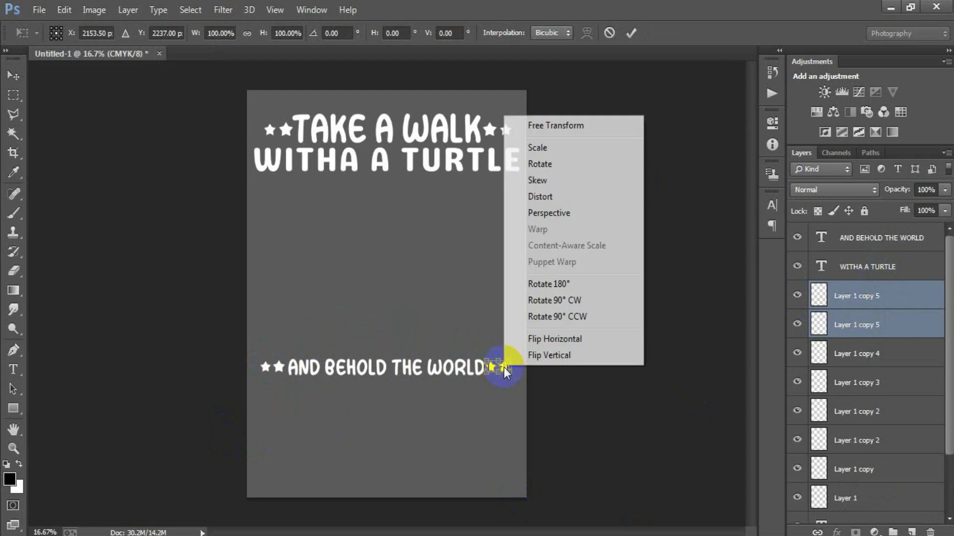
left_click(569, 337)
left_click(630, 34)
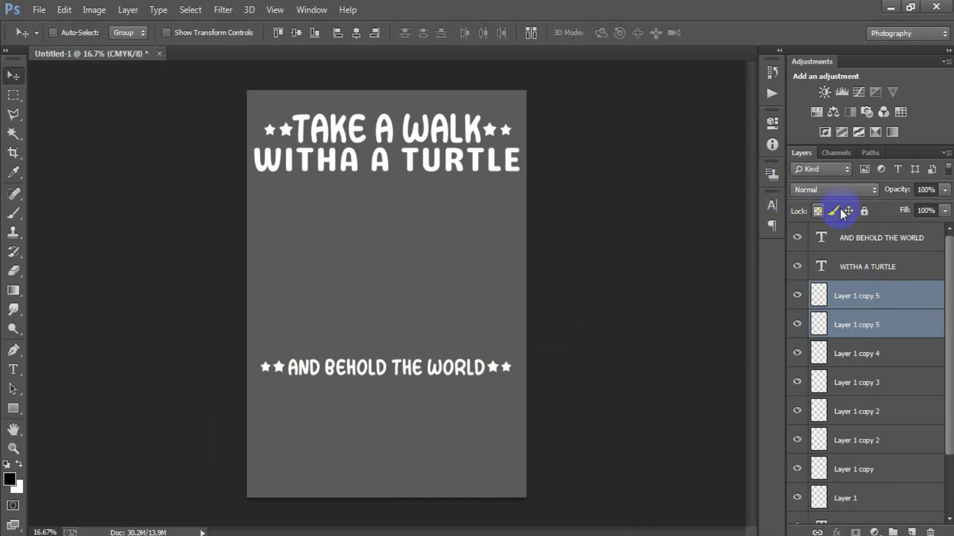
left_click(850, 241)
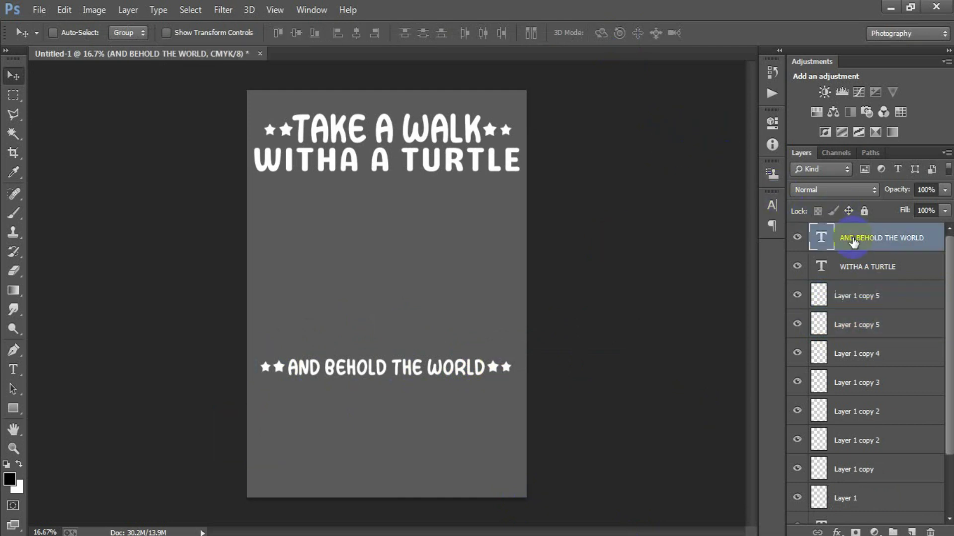
- Duplicate WITHA A TURTLE below AND BEHOLD THE WORLD and retype it as IN PAUSE
left_click(902, 273)
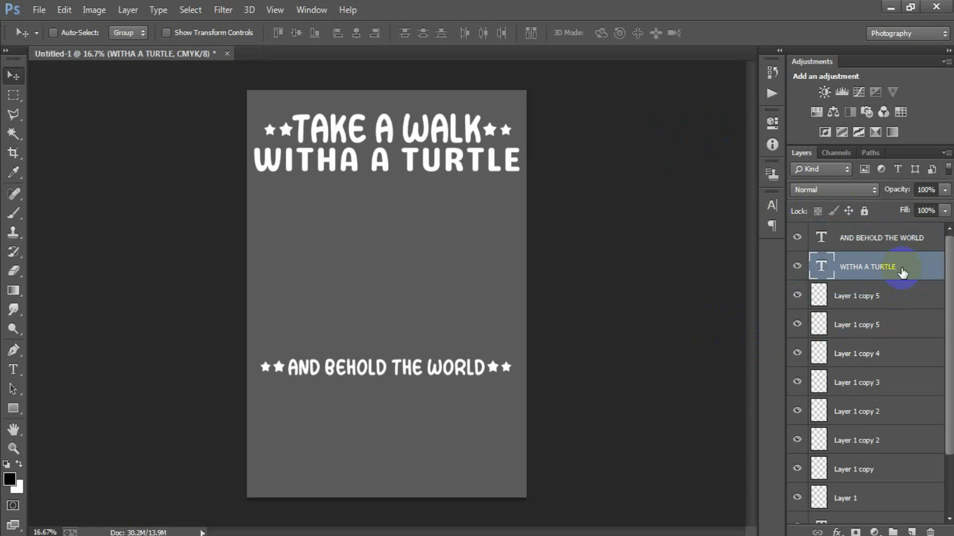
key("ctrl+j")
left_click_drag(900, 267, 901, 231)
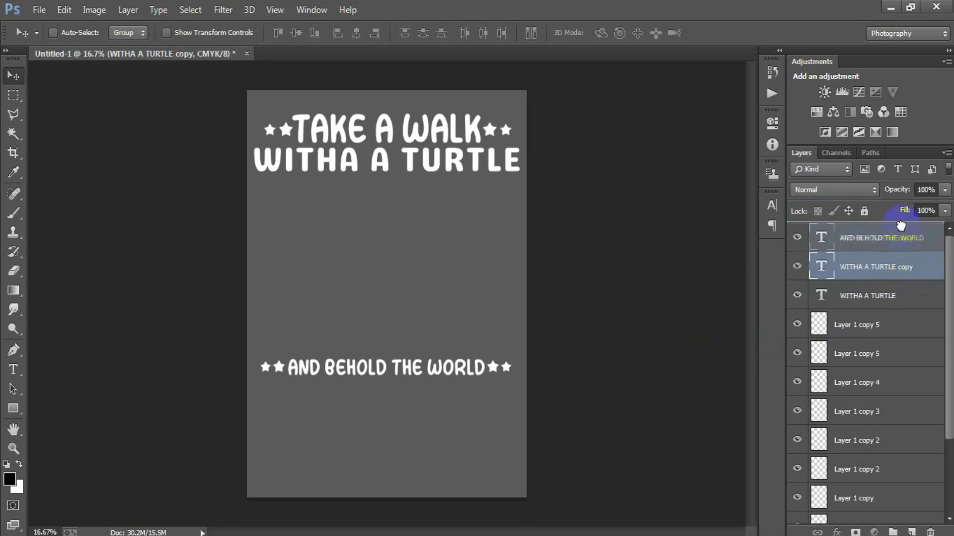
left_click_drag(407, 161, 408, 405)
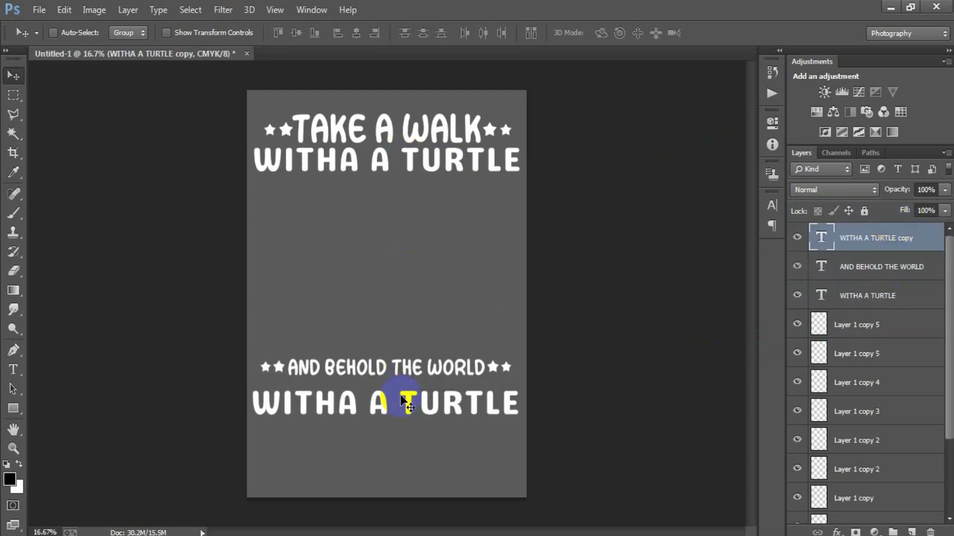
double_click(796, 239)
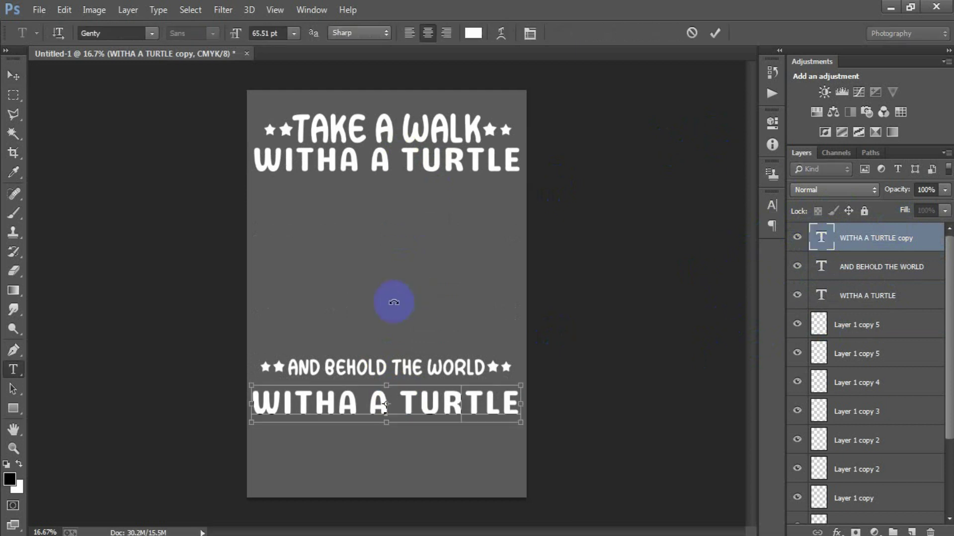
type("IN PAUSE")
left_click(715, 32)
key("v")
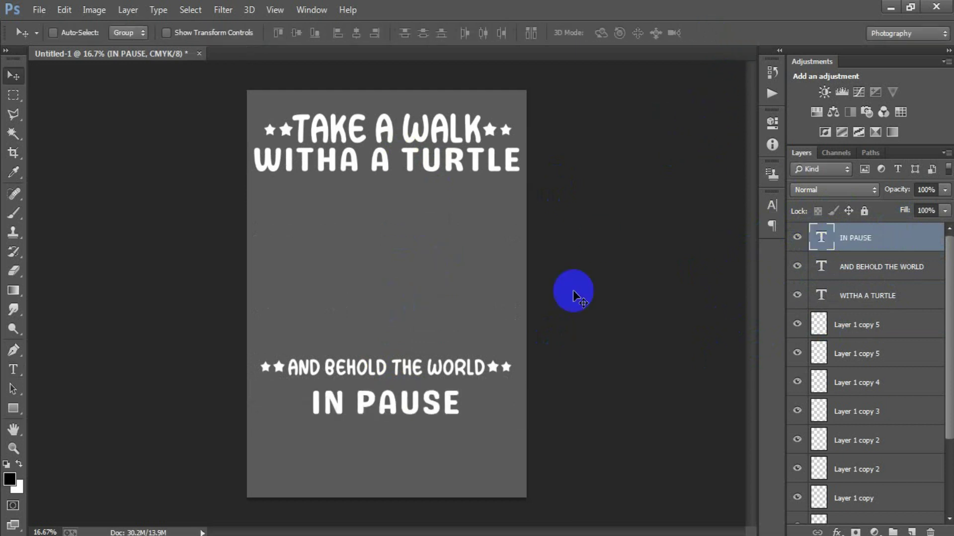
- Enlarge IN PAUSE to nearly the full page width
key("ctrl+t")
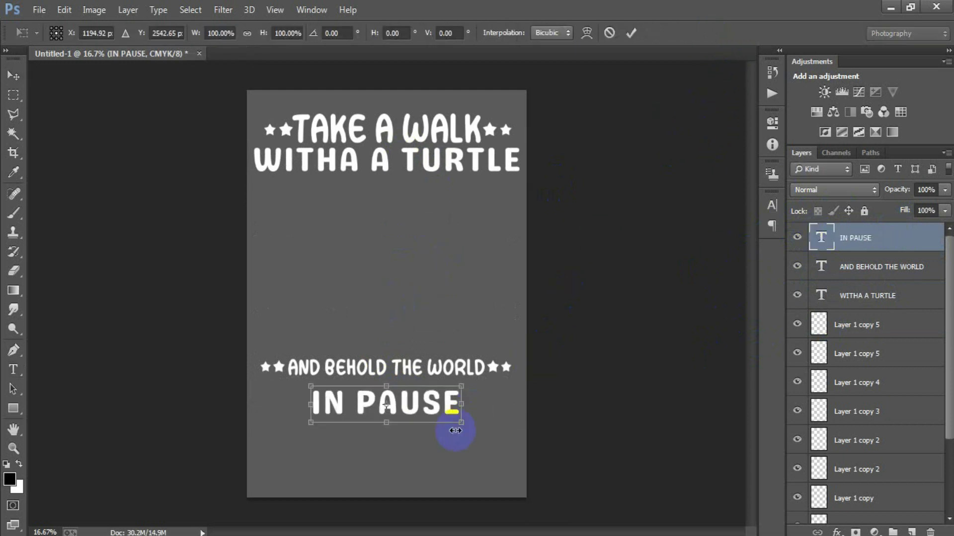
left_click_drag(465, 423, 521, 450)
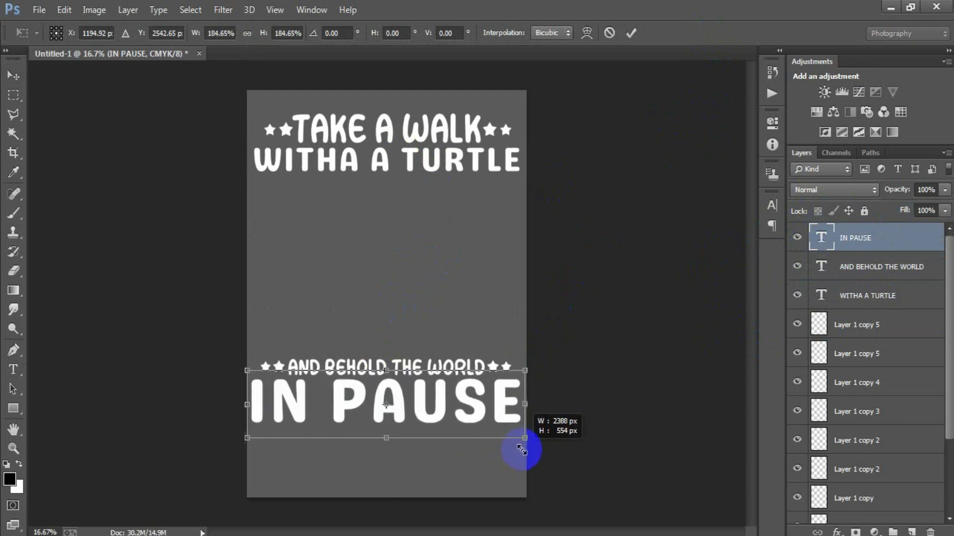
left_click_drag(522, 450, 518, 450)
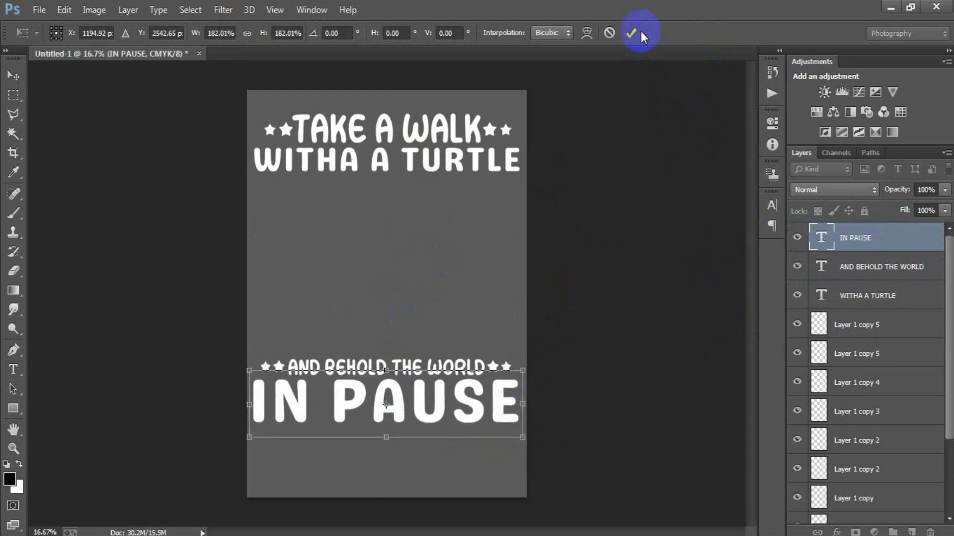
left_click(631, 33)
scroll(870, 438, "down", 3)
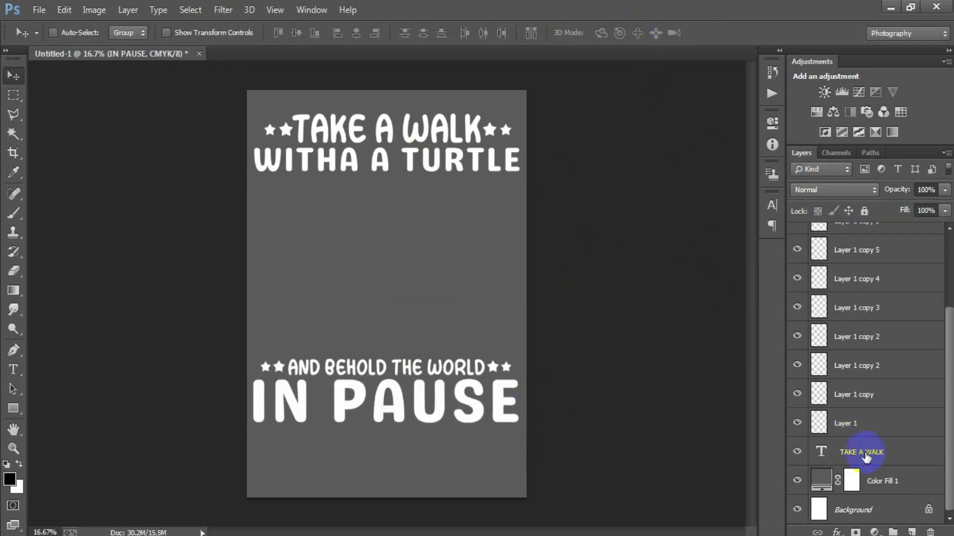
left_click(849, 510)
scroll(844, 273, "up", 3)
left_click(874, 240)
- Nudge IN PAUSE up, then place the turtle image mid-poster, slightly enlarged
key("shift+Up")
key("shift+Up")
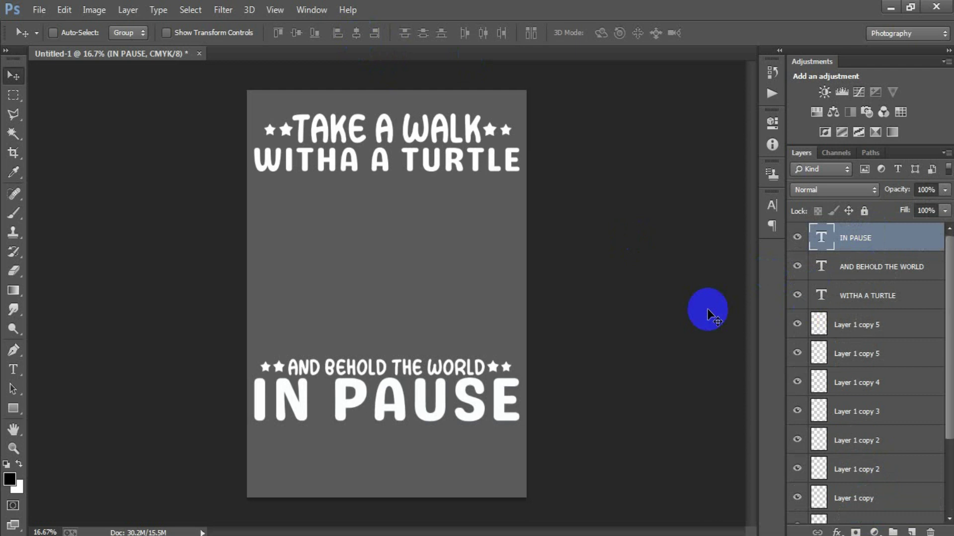
left_click(38, 10)
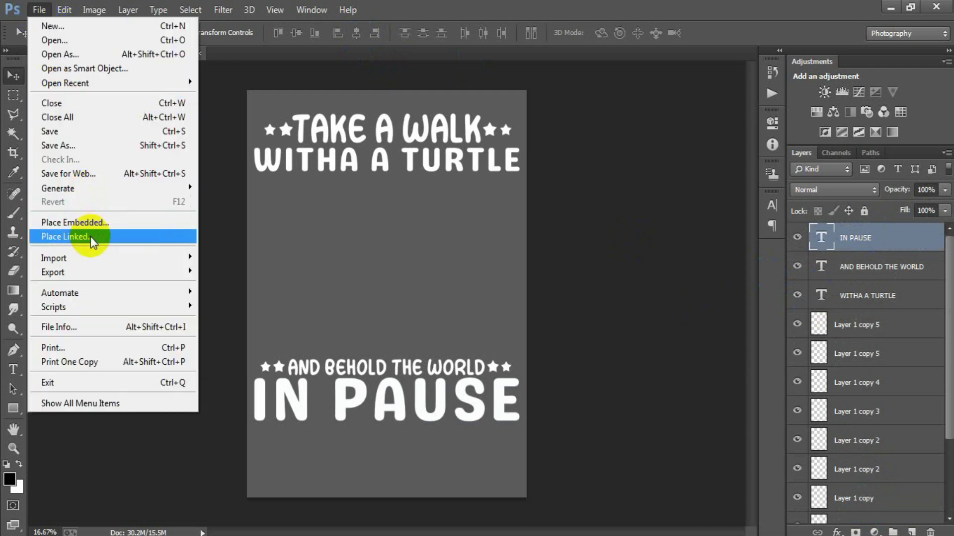
left_click(87, 236)
double_click(444, 314)
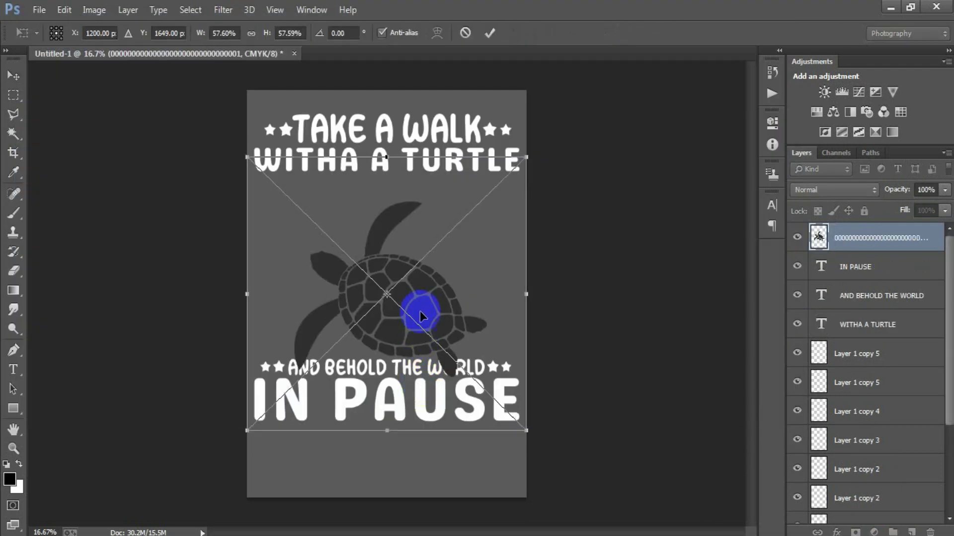
left_click_drag(417, 329, 418, 298)
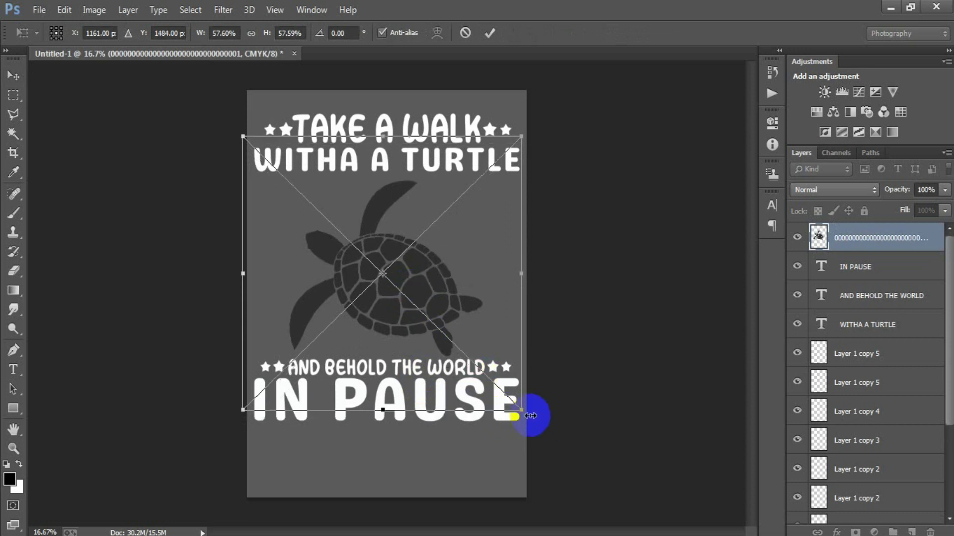
left_click_drag(521, 410, 525, 414)
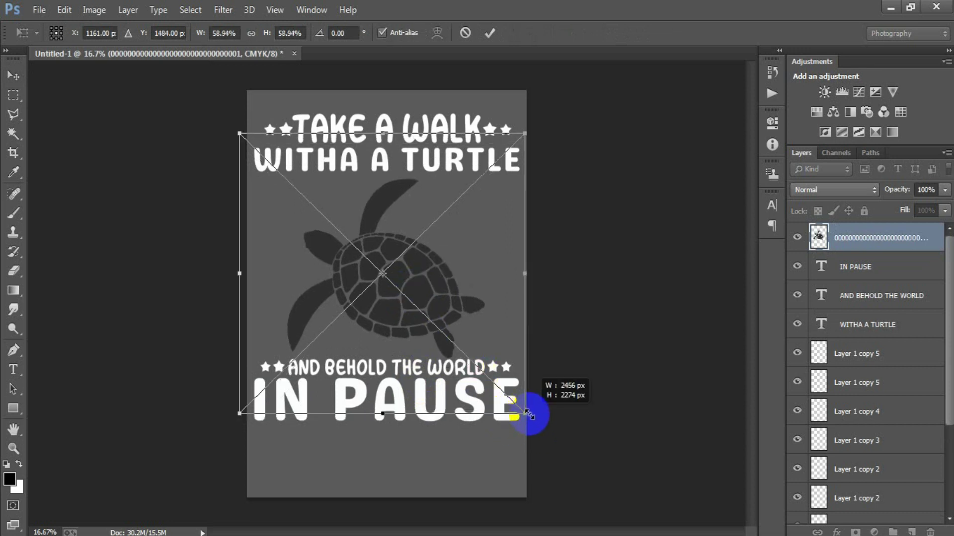
left_click(490, 32)
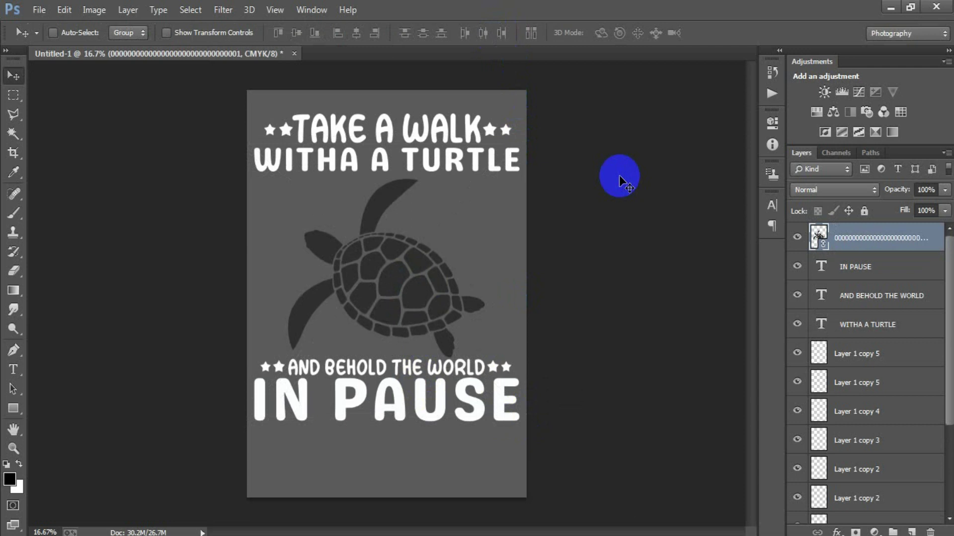
- Nudge the IN PAUSE, AND BEHOLD THE WORLD and star layers slightly down together
left_click(840, 272)
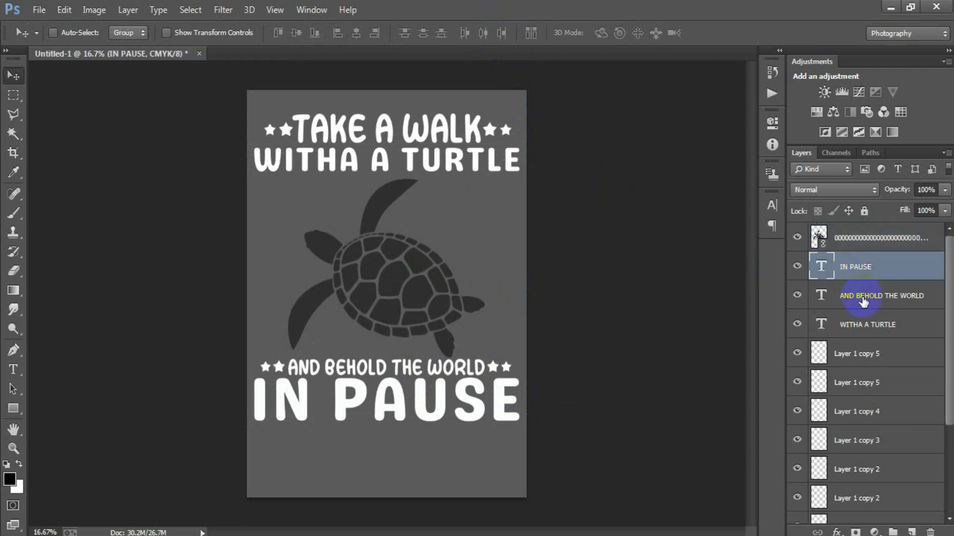
left_click(862, 298, "shift")
left_click(865, 359, "ctrl")
left_click(866, 385, "ctrl")
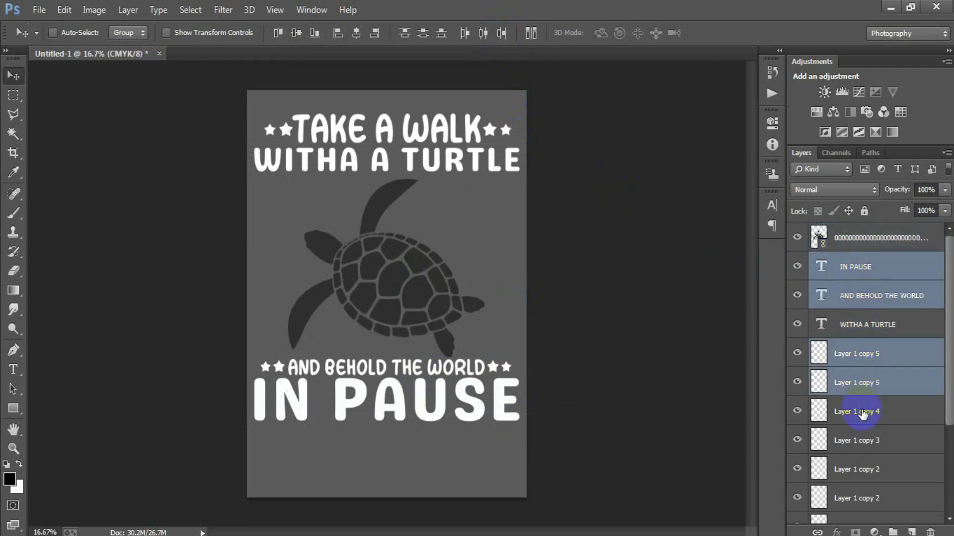
left_click(866, 415, "ctrl")
left_click(868, 443, "ctrl")
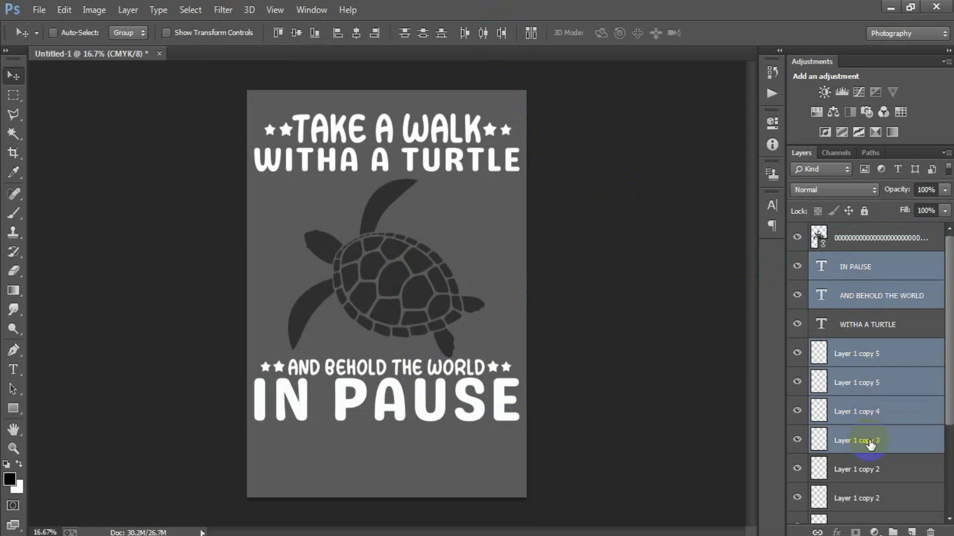
key("shift+Down")
key("shift+Down")
key("shift+Down")
key("shift+Down")
key("shift+Down")
key("shift+Down")
key("shift+Down")
key("shift+Down")
key("shift+Down")
key("shift+Down")
key("shift+Down")
key("shift+Down")
key("Up")
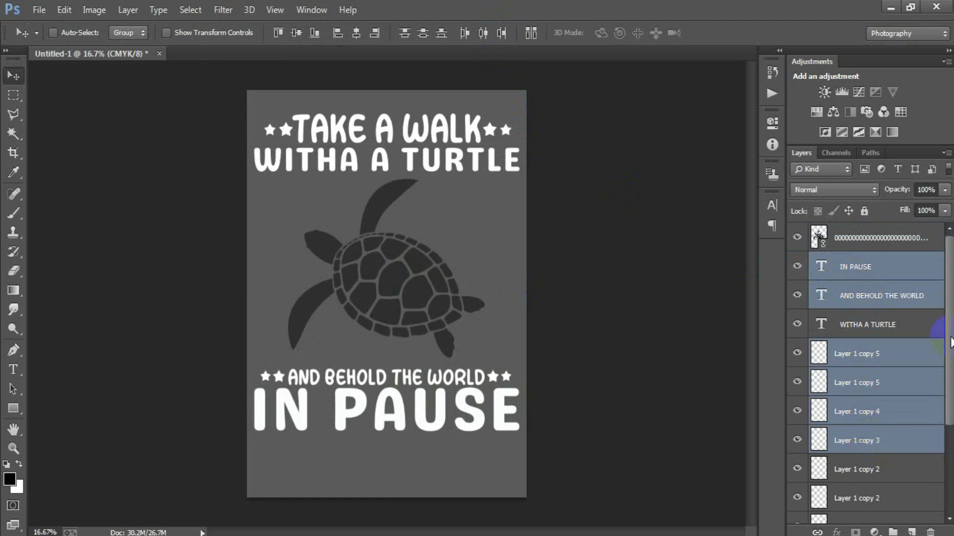
- Nudge the turtle layer down a little and rasterize it
left_click(892, 243)
key("shift+Down")
key("shift+Down")
key("shift+Down")
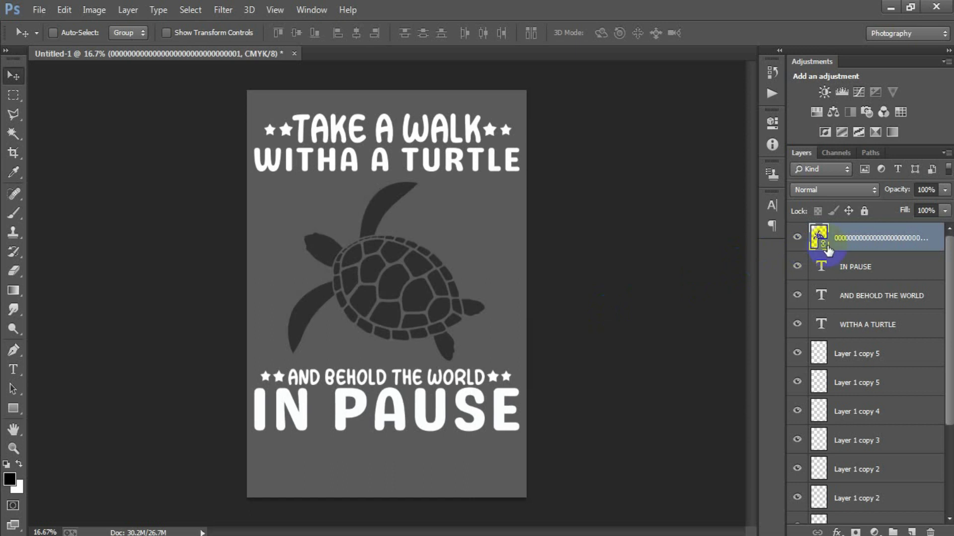
right_click(820, 238)
left_click(636, 274)
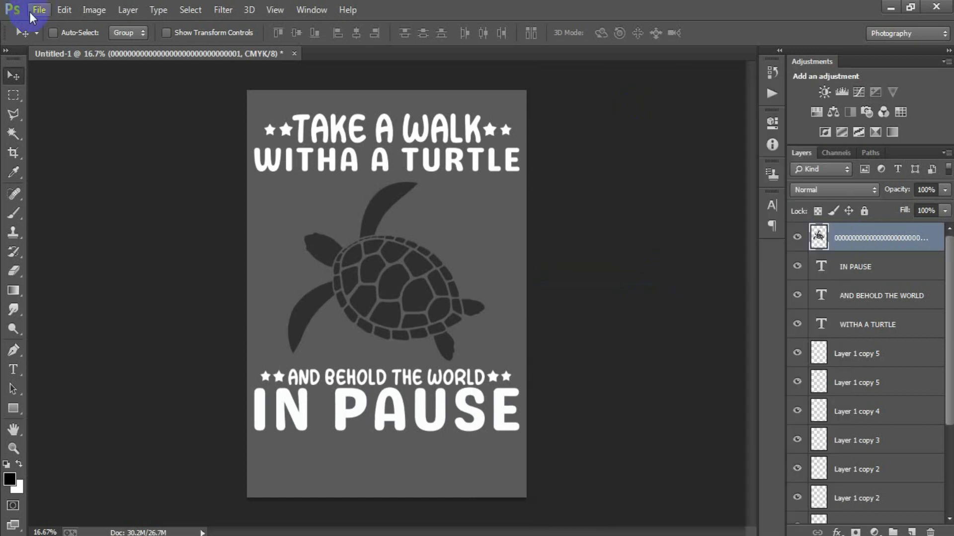
- Open the black hearts EPS file at 300 pixels per inch
left_click(31, 16)
left_click(45, 38)
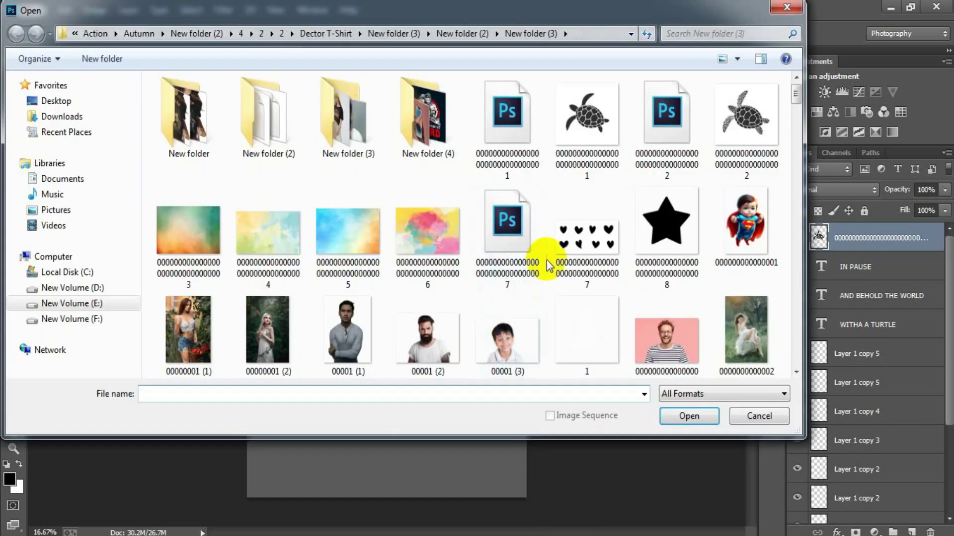
left_click(513, 242)
left_click(694, 417)
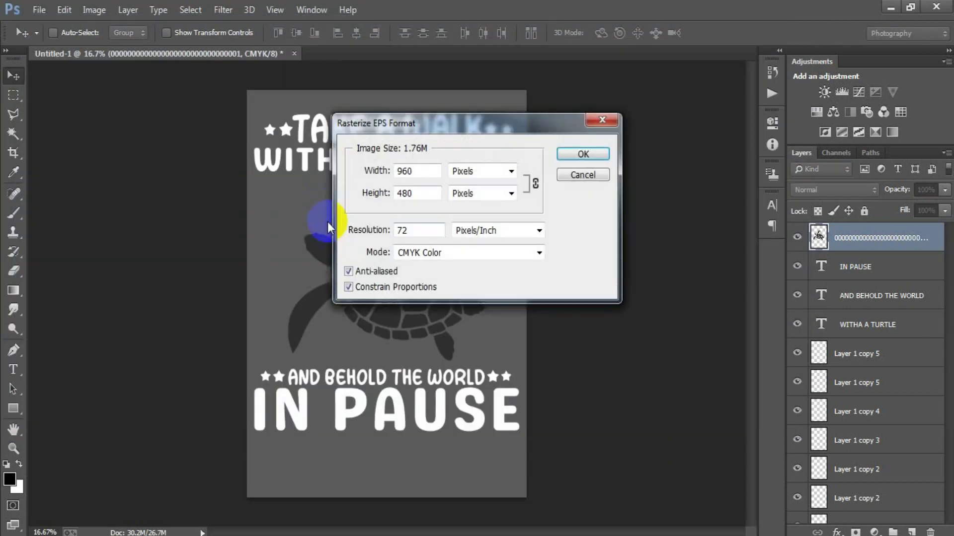
left_click(361, 237)
key("Return")
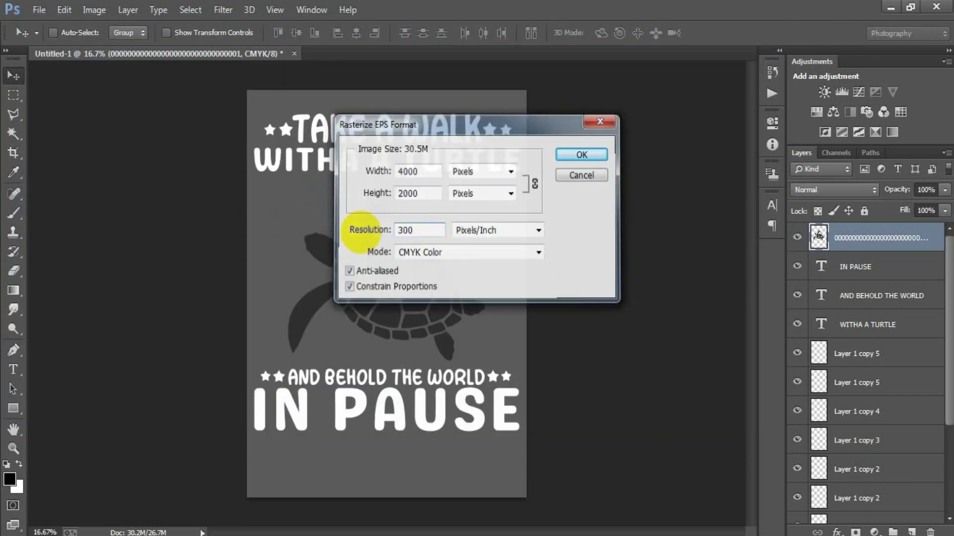
left_click_drag(397, 72, 414, 54)
- Copy one marquee-selected heart into the poster and close the hearts file without saving
left_click(13, 94)
mouse_move(240, 161)
left_mouse_down()
mouse_move(309, 273)
mouse_move(362, 277)
left_mouse_up()
left_click(14, 75)
mouse_move(234, 187)
left_mouse_down()
mouse_move(231, 150)
mouse_move(293, 275)
left_mouse_up()
left_click(436, 79)
left_click(456, 54)
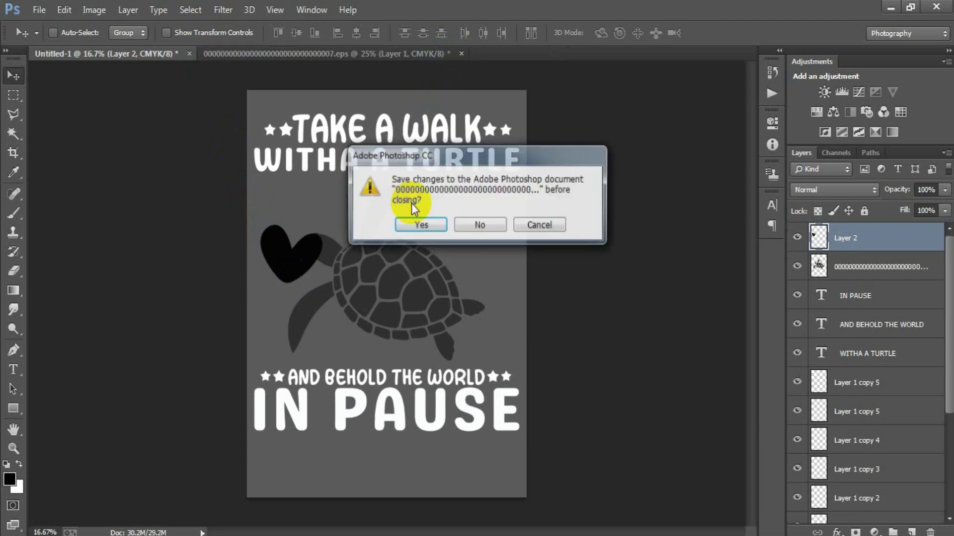
left_click(479, 223)
- Scale the heart to about a quarter size and move it to the turtle's upper right
key("ctrl+t")
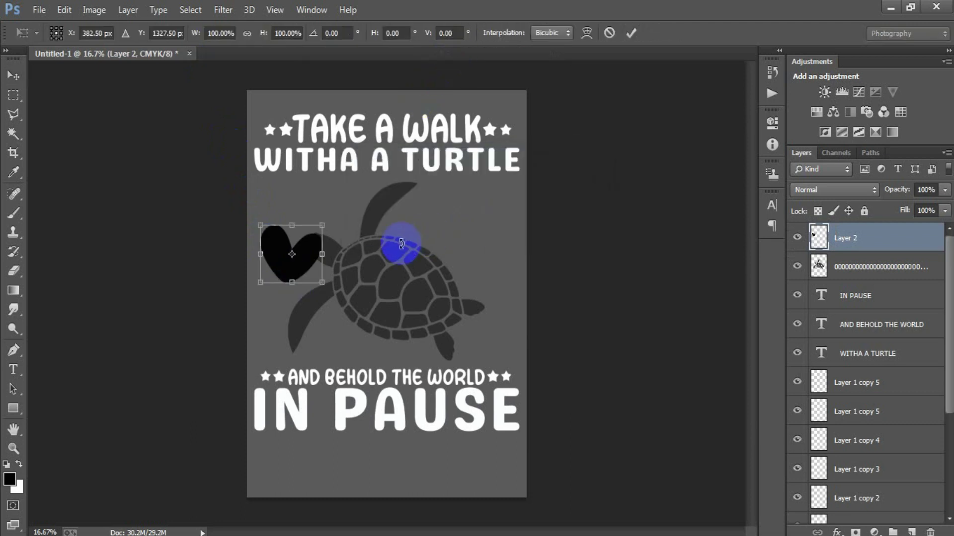
left_click_drag(322, 282, 306, 259)
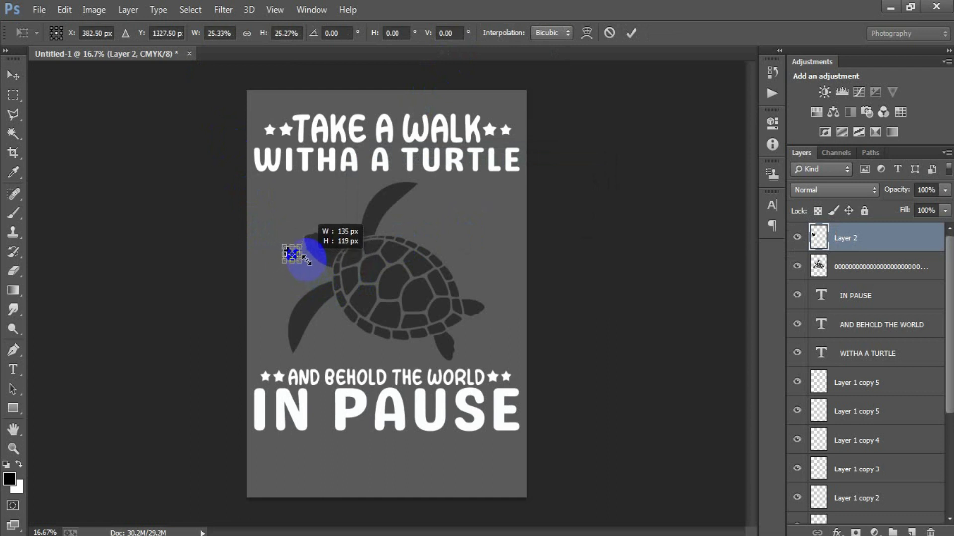
left_click(631, 33)
mouse_move(364, 238)
left_mouse_down()
mouse_move(476, 238)
mouse_move(482, 368)
mouse_move(385, 348)
mouse_move(278, 355)
left_mouse_up()
- Place heart copies left of and around the turtle, then merge all heart layers
key("ctrl+t")
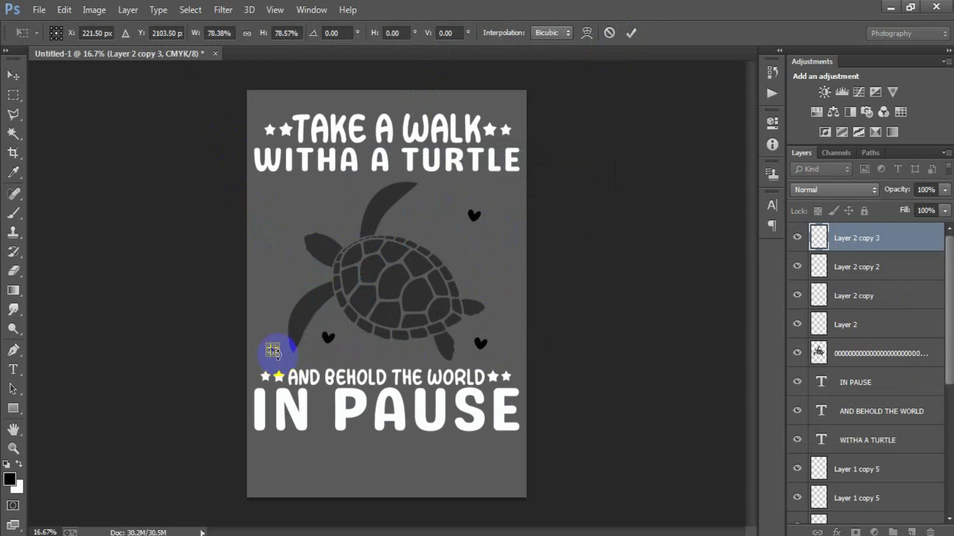
left_click(631, 33)
mouse_move(273, 350)
left_mouse_down("alt")
mouse_move(290, 209)
mouse_move(355, 184)
mouse_move(490, 272)
left_mouse_up("alt")
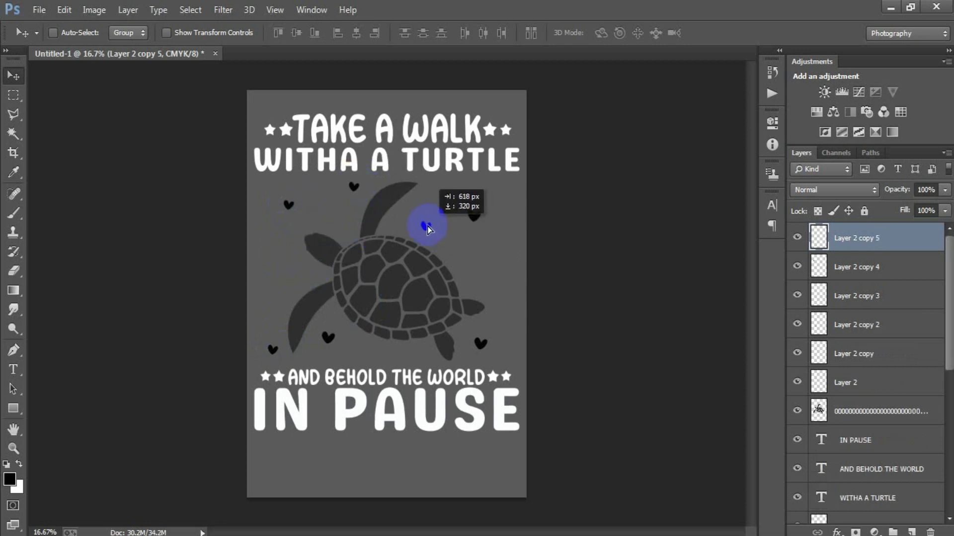
mouse_move(484, 272)
left_mouse_down()
mouse_move(405, 216)
mouse_move(489, 277)
mouse_move(450, 238)
mouse_move(475, 217)
left_mouse_up()
mouse_move(436, 242)
left_mouse_down("alt")
mouse_move(305, 285)
mouse_move(304, 275)
left_mouse_up("alt")
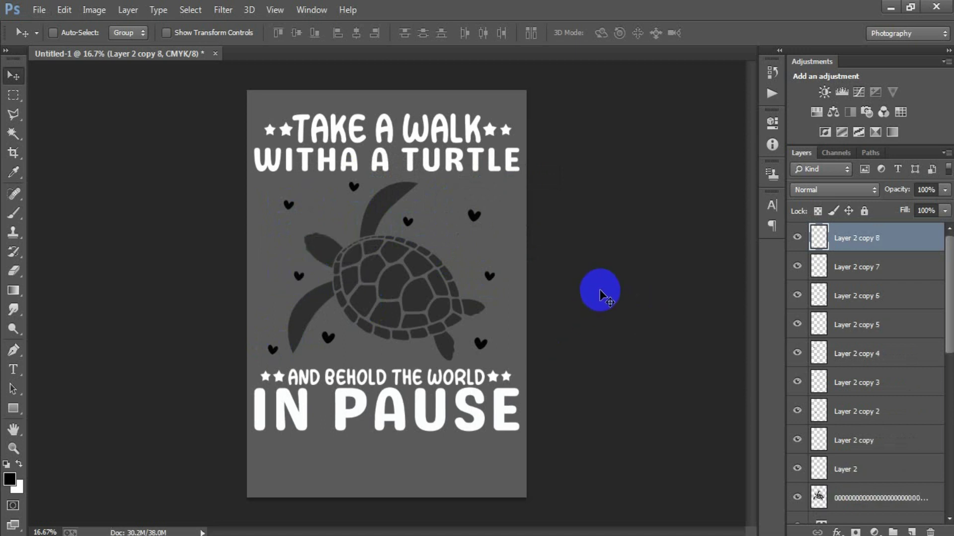
left_click(873, 469, "shift")
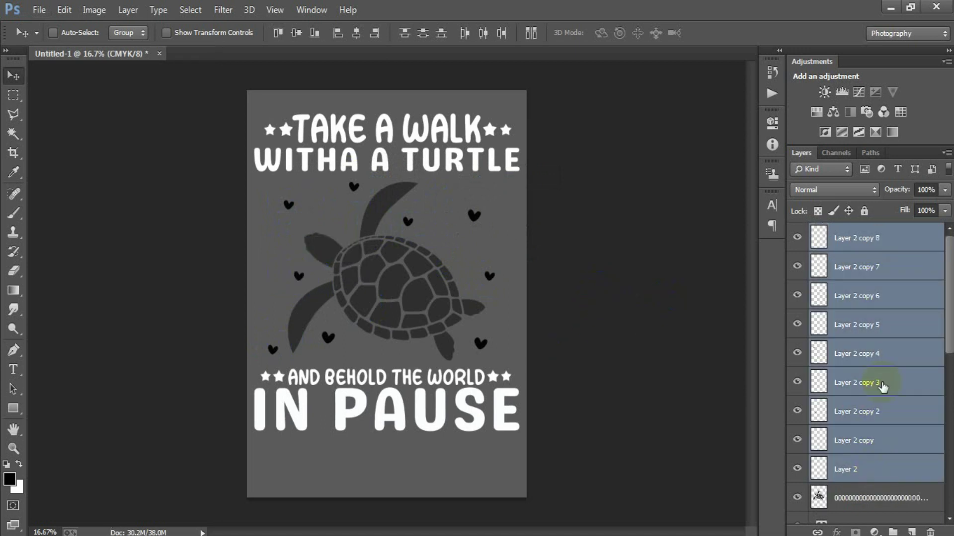
key("ctrl+e")
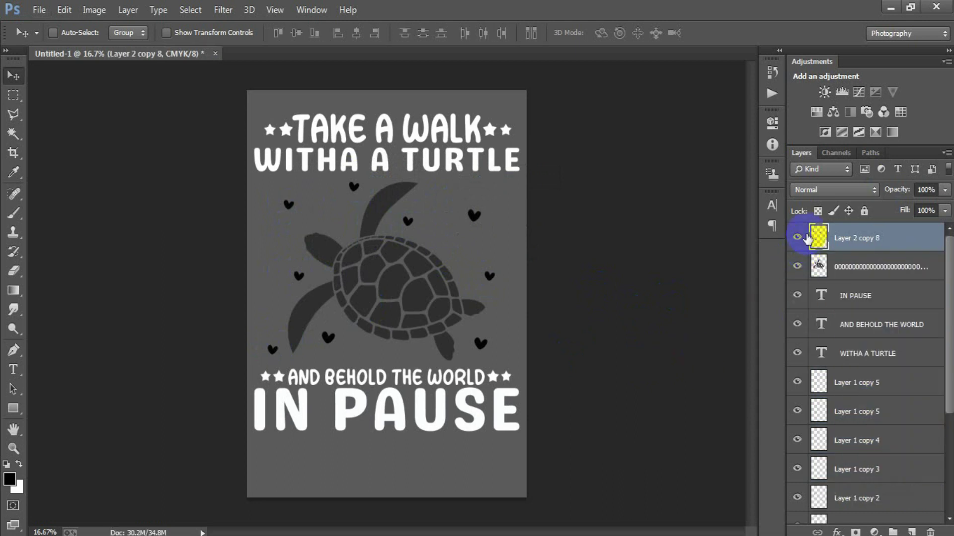
- Toggle visibility of the TAKE A WALK and WITHA A TURTLE text layers to check them
scroll(849, 437, "down", 2)
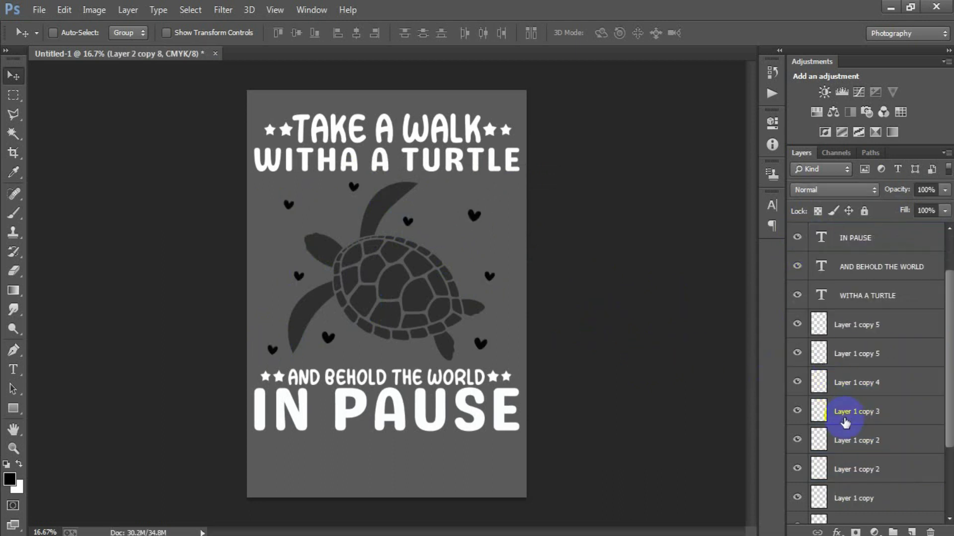
scroll(850, 444, "down", 3)
left_click(851, 482)
left_click(797, 480)
scroll(842, 450, "up", 3)
scroll(843, 449, "up", 1)
left_click(837, 342)
left_click(797, 336)
left_click(797, 337)
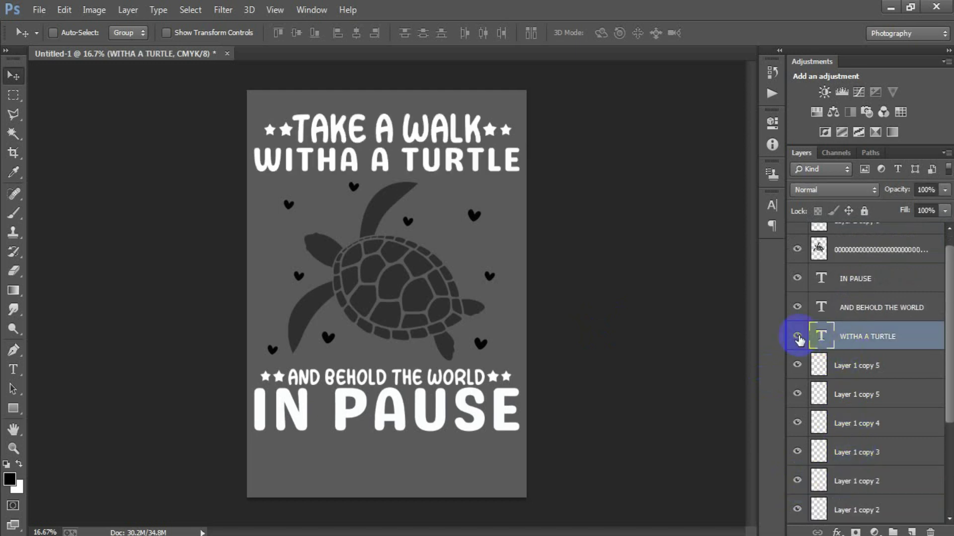
- Place the pink and yellow watercolor image as a linked layer over the poster's top half
left_click(39, 10)
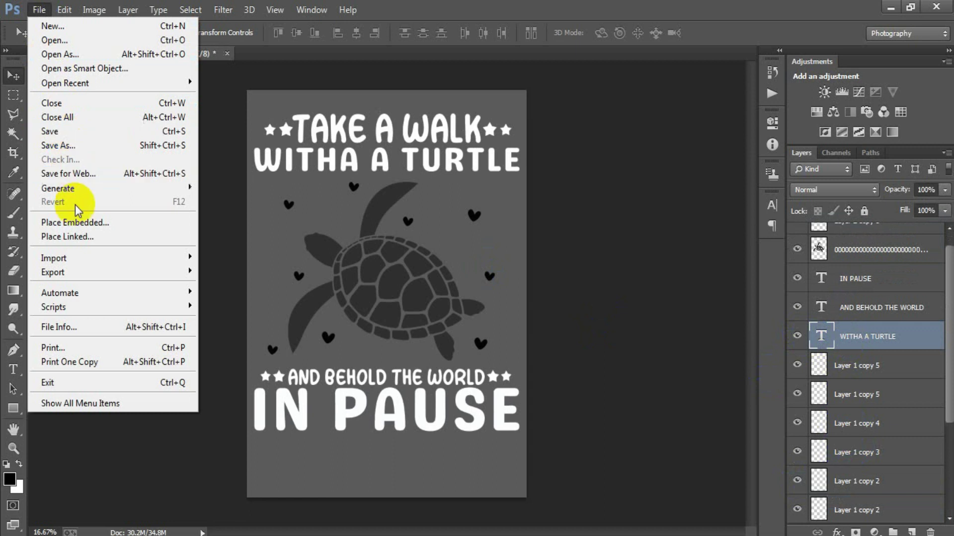
left_click(82, 239)
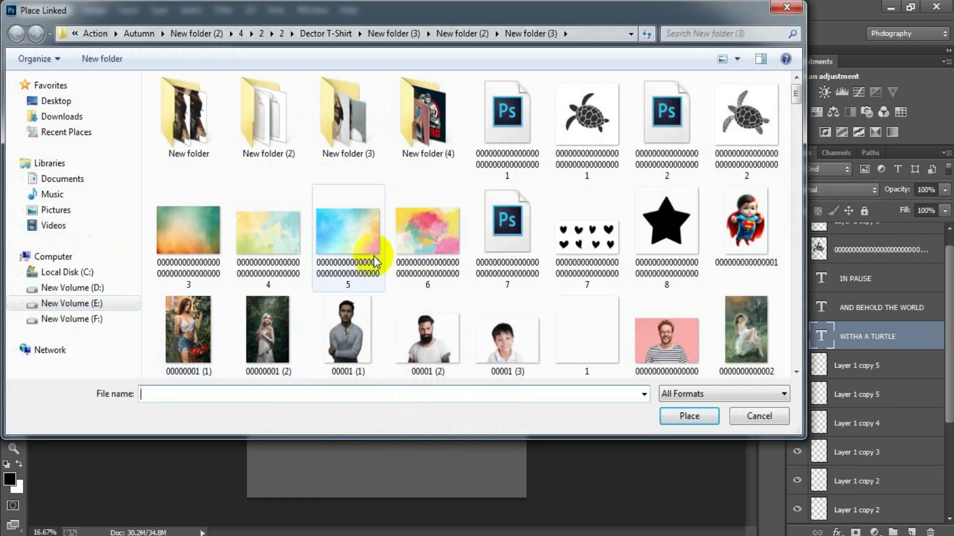
left_click(422, 266)
left_click(688, 416)
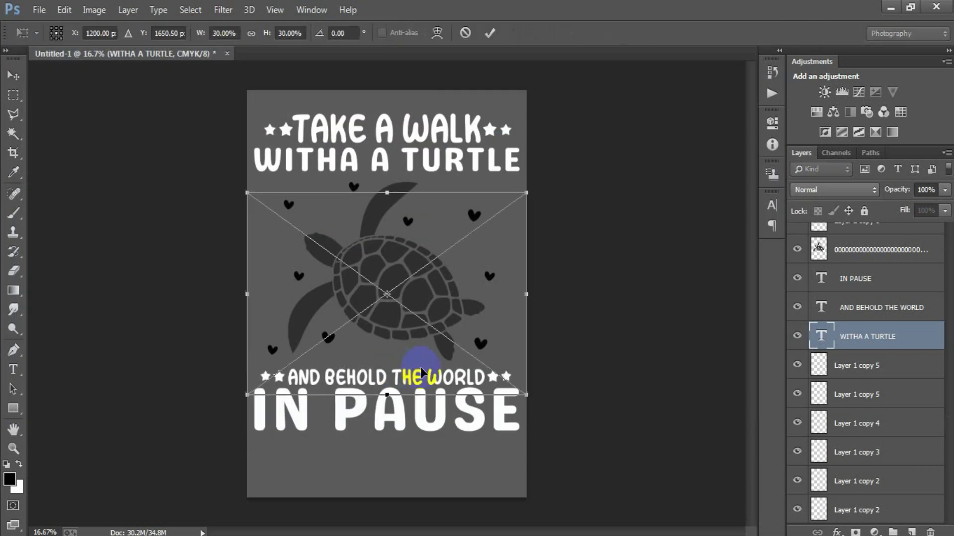
left_click_drag(482, 371, 490, 225)
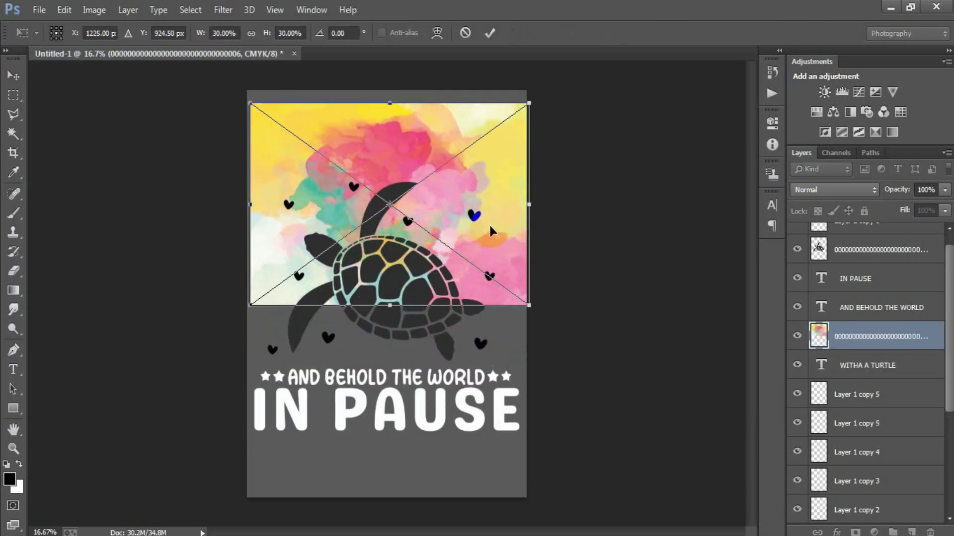
left_click(489, 32)
- Rasterize the watercolor, clip it to WITHA A TURTLE, and reposition it in the letters
right_click(884, 338)
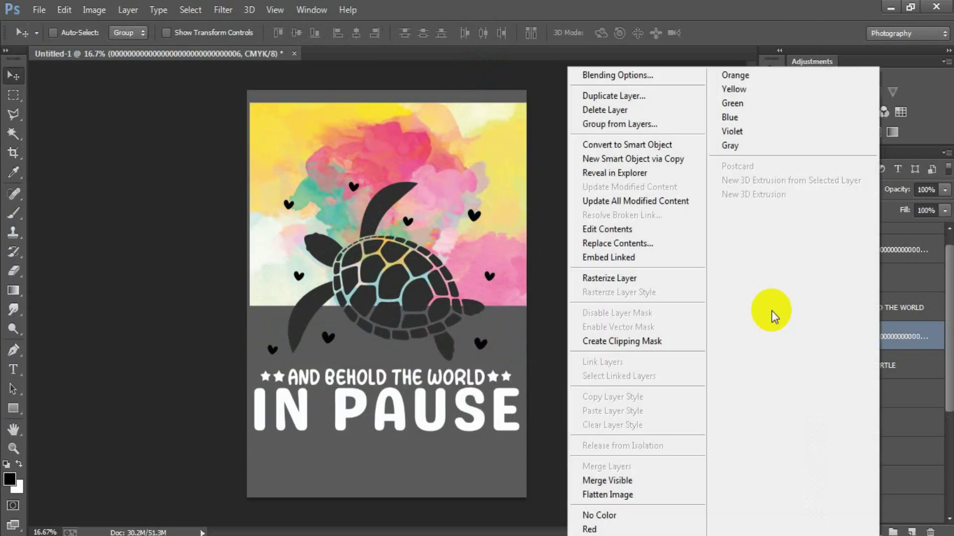
left_click(648, 282)
right_click(866, 337)
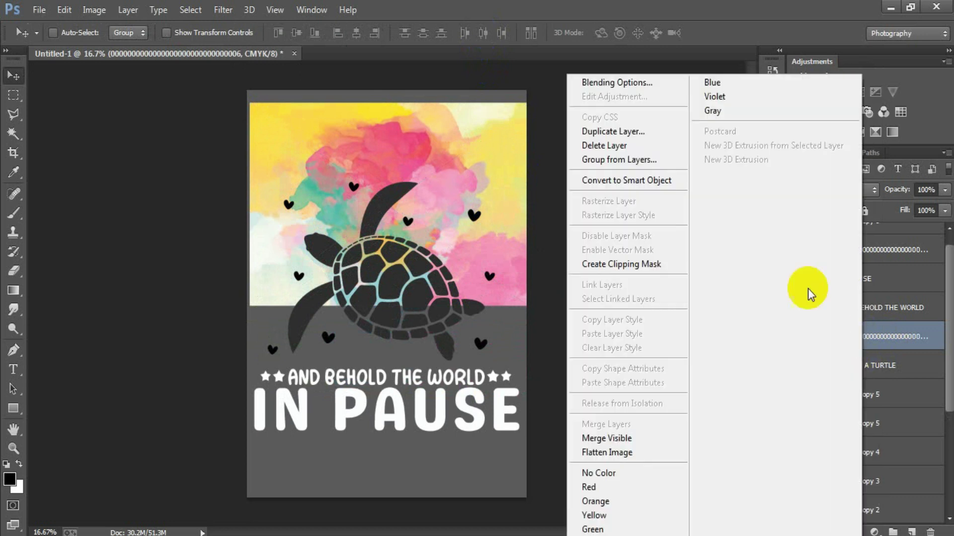
left_click(615, 264)
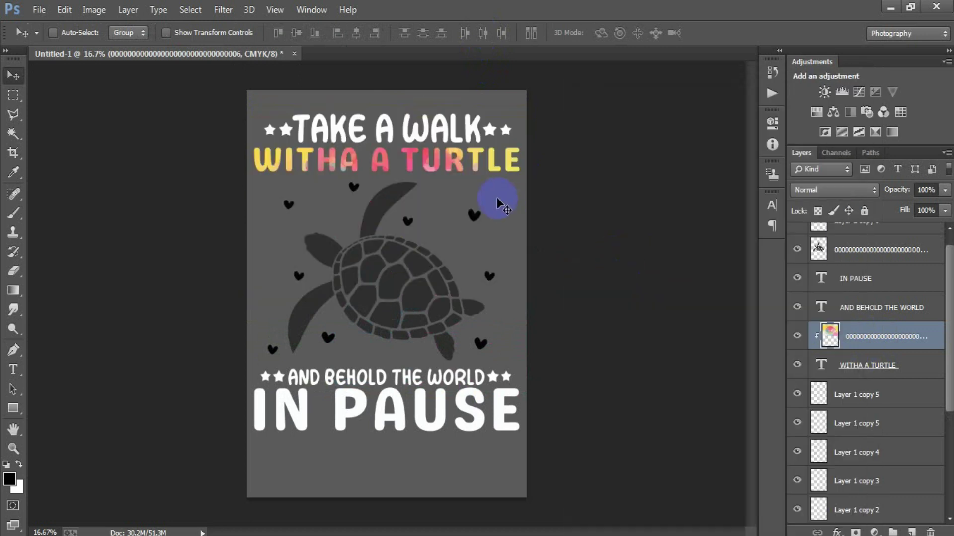
left_click_drag(435, 171, 428, 172)
left_click(586, 321)
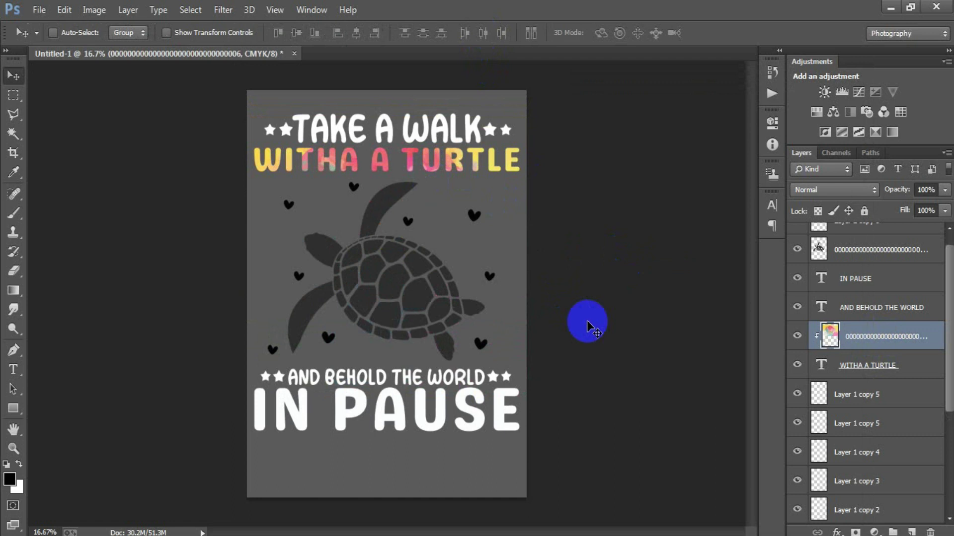
- Apply a large-radius Gaussian Blur to the clipped watercolor
left_click(222, 10)
mouse_move(230, 188)
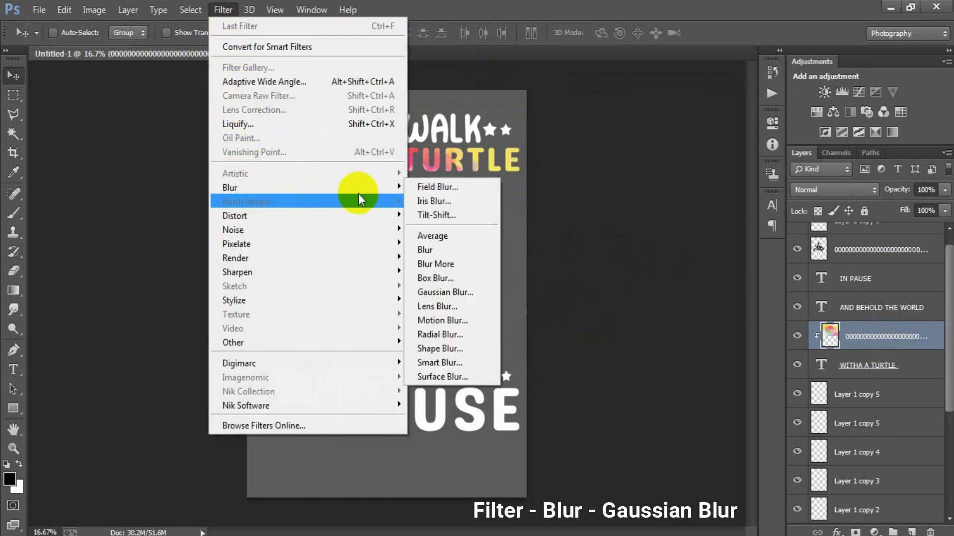
left_click(452, 293)
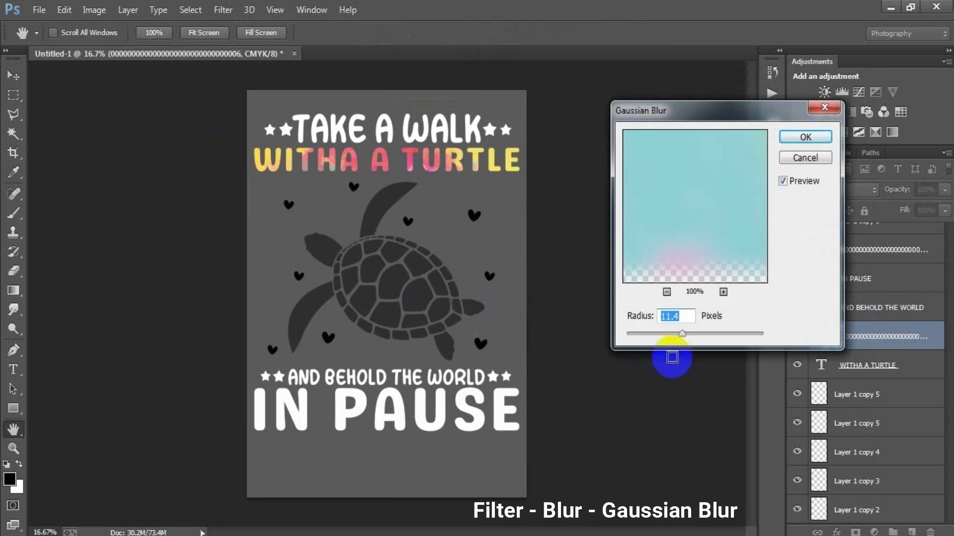
left_click_drag(684, 333, 705, 335)
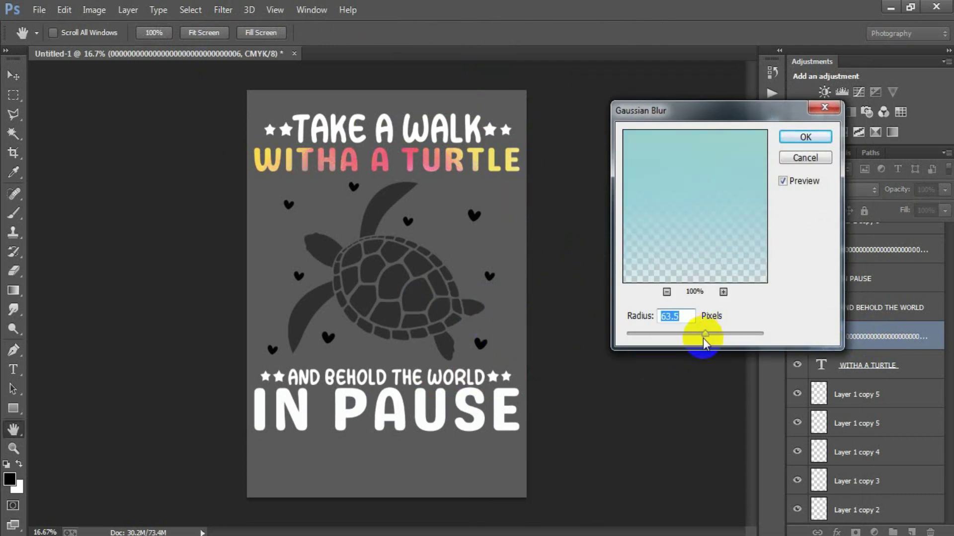
left_click(803, 142)
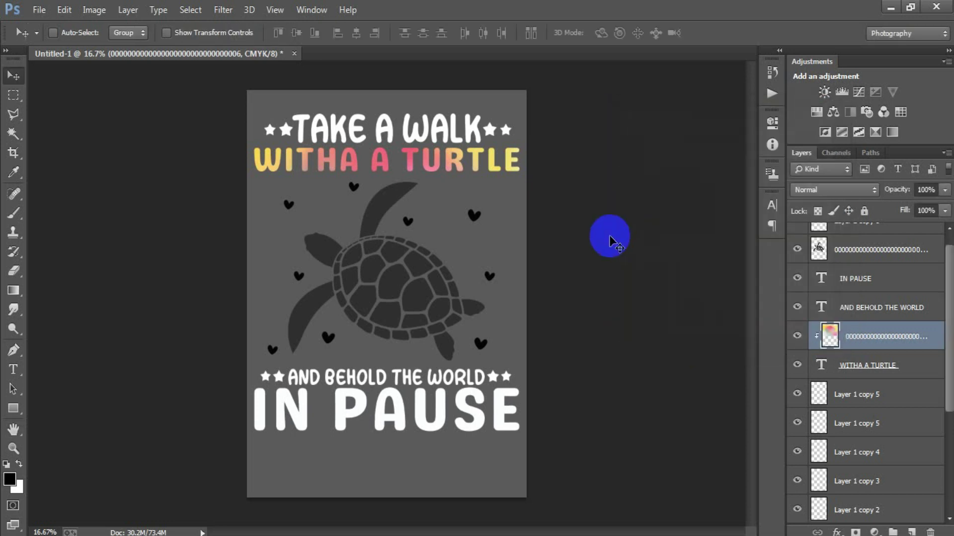
- Enlarge the blurred watercolor and shift it down within the title letters
key("ctrl+t")
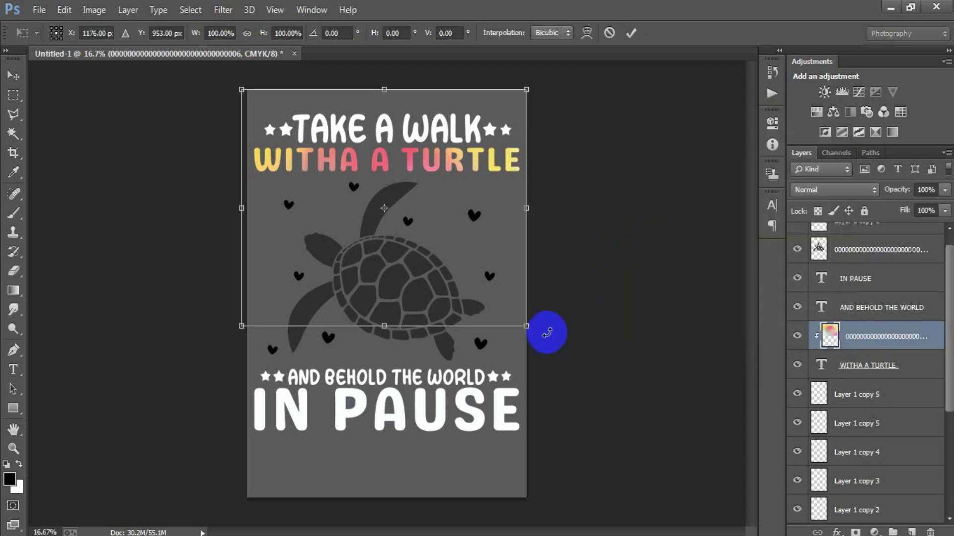
left_click_drag(526, 329, 586, 365)
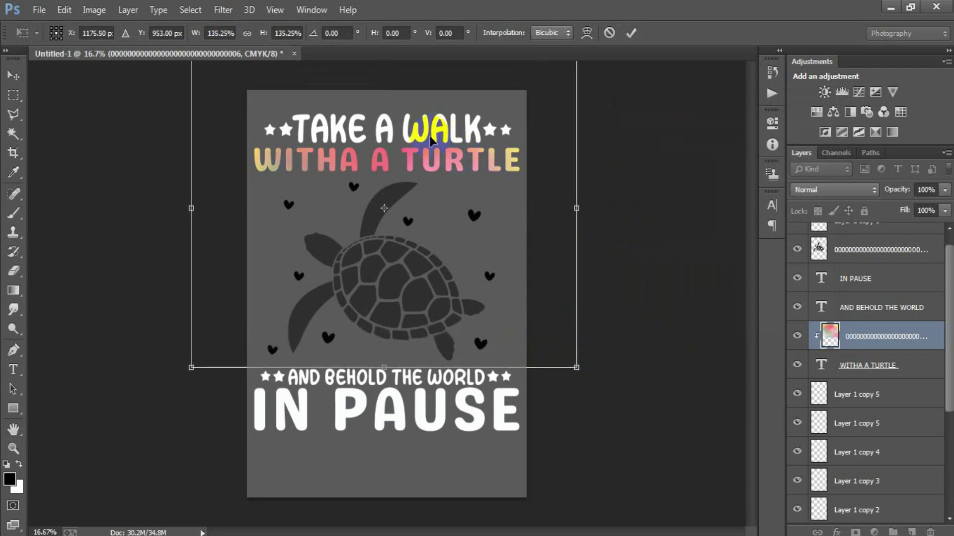
mouse_move(398, 143)
left_mouse_down()
mouse_move(400, 160)
mouse_move(381, 170)
mouse_move(327, 168)
mouse_move(347, 177)
left_mouse_up()
left_click(631, 33)
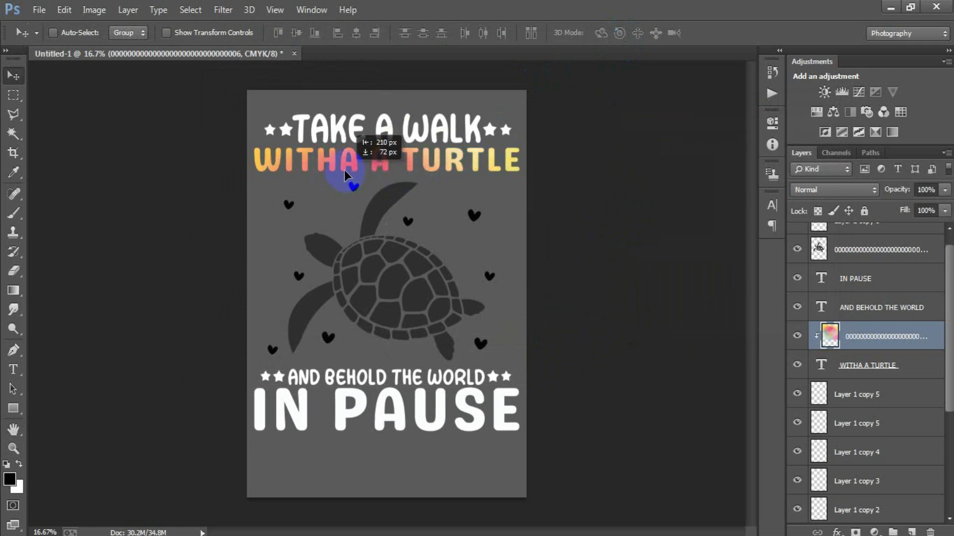
left_click_drag(347, 173, 345, 171)
double_click(858, 340)
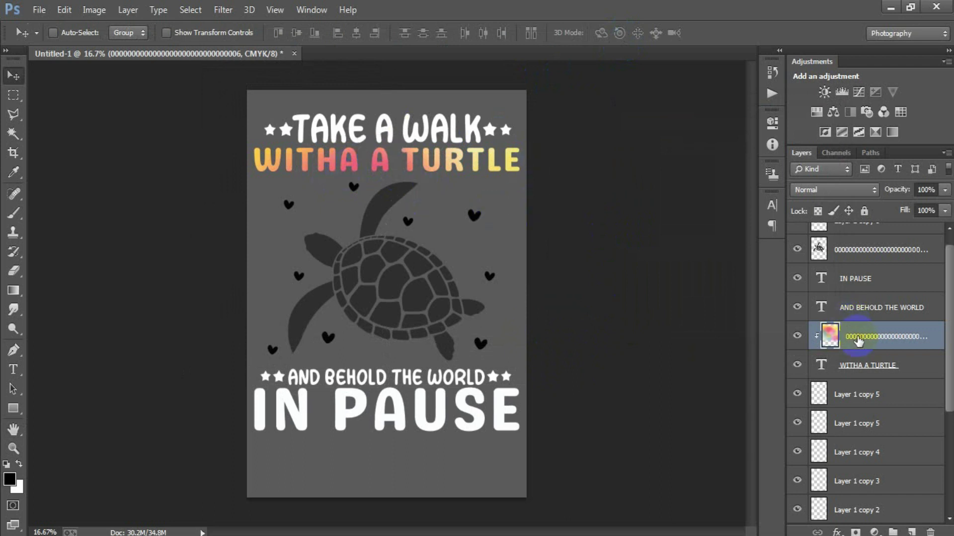
- Duplicate the gradient layer, stack the copy above IN PAUSE, and slide it down the poster
left_click(797, 336)
key("ctrl+j")
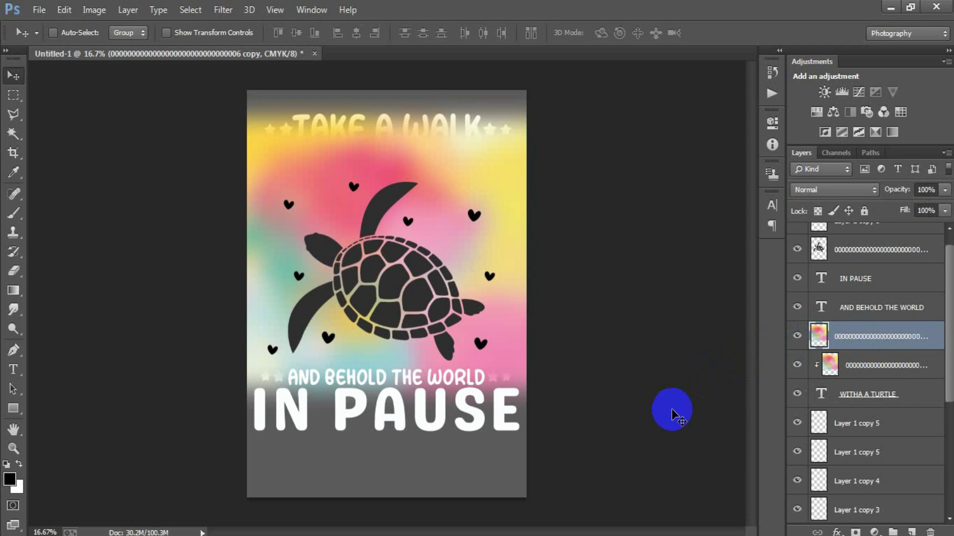
scroll(869, 347, "up", 1)
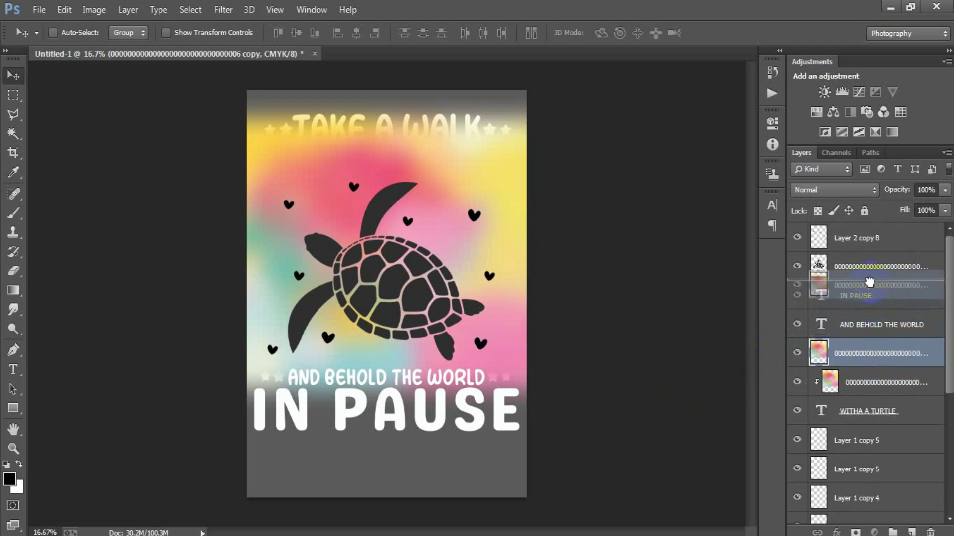
left_click_drag(871, 355, 867, 298)
left_click_drag(407, 299, 412, 438)
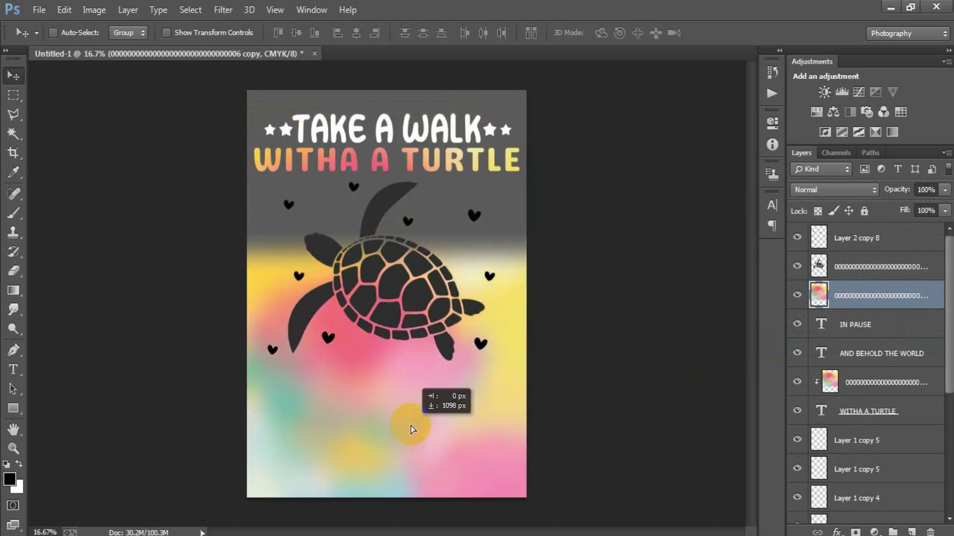
- Clip the gradient copy to IN PAUSE, reposition it, and rescale it to about 86%
right_click(863, 304)
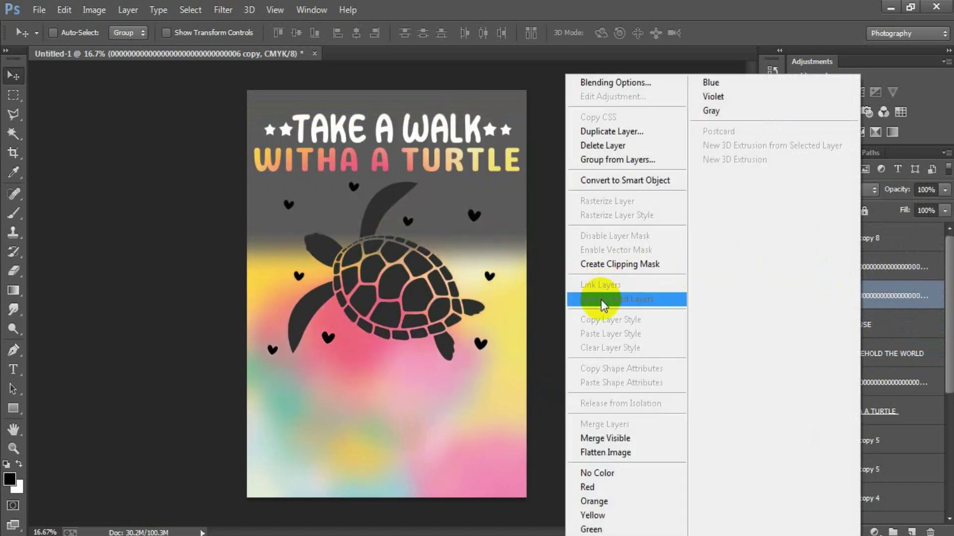
left_click(612, 263)
left_click_drag(388, 412, 334, 466)
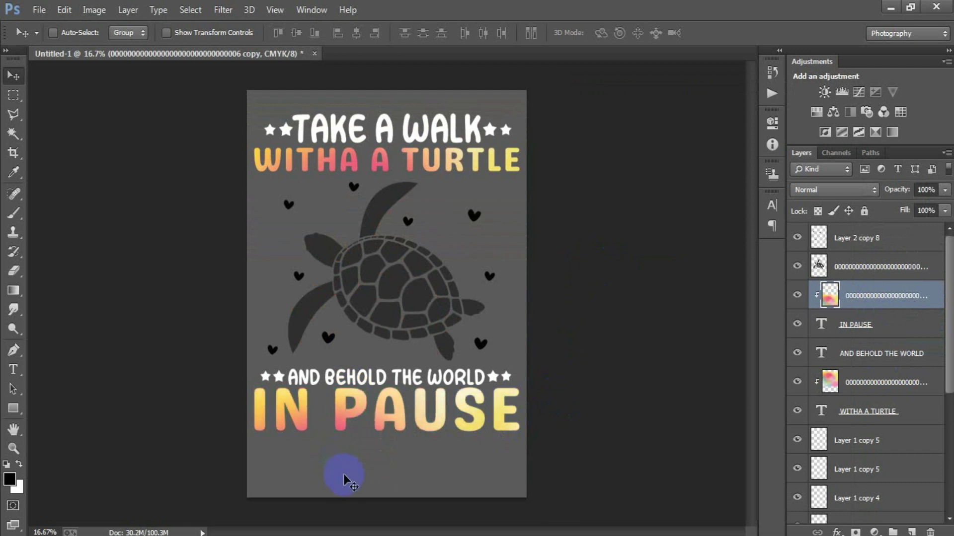
left_click_drag(334, 466, 357, 422)
key("ctrl+t")
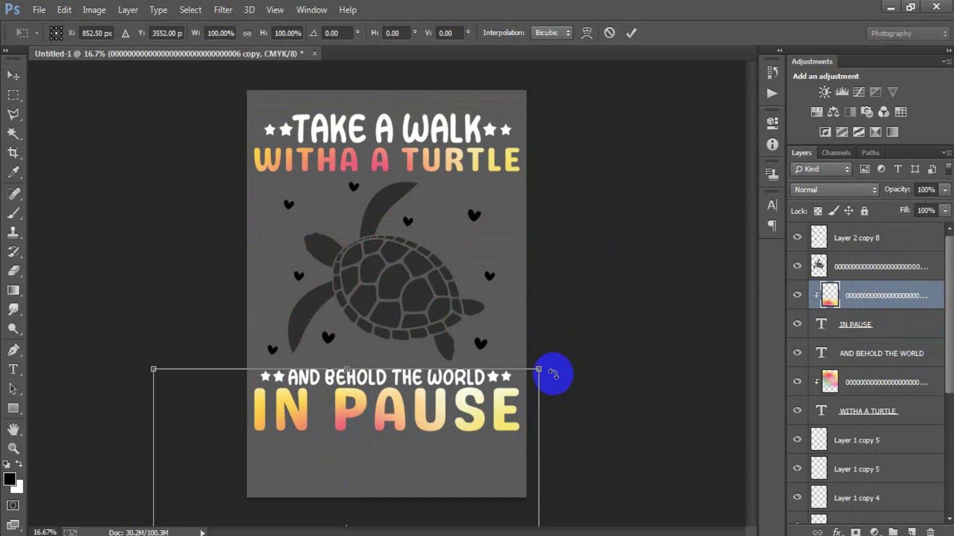
left_click_drag(540, 370, 493, 424)
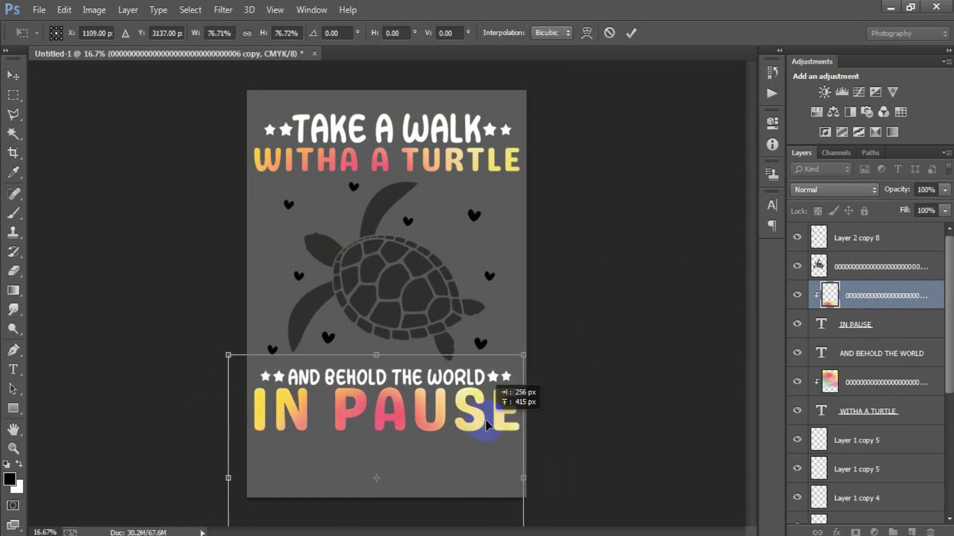
left_click_drag(535, 354, 558, 348)
mouse_move(497, 411)
left_mouse_down()
mouse_move(493, 422)
mouse_move(502, 417)
left_mouse_up()
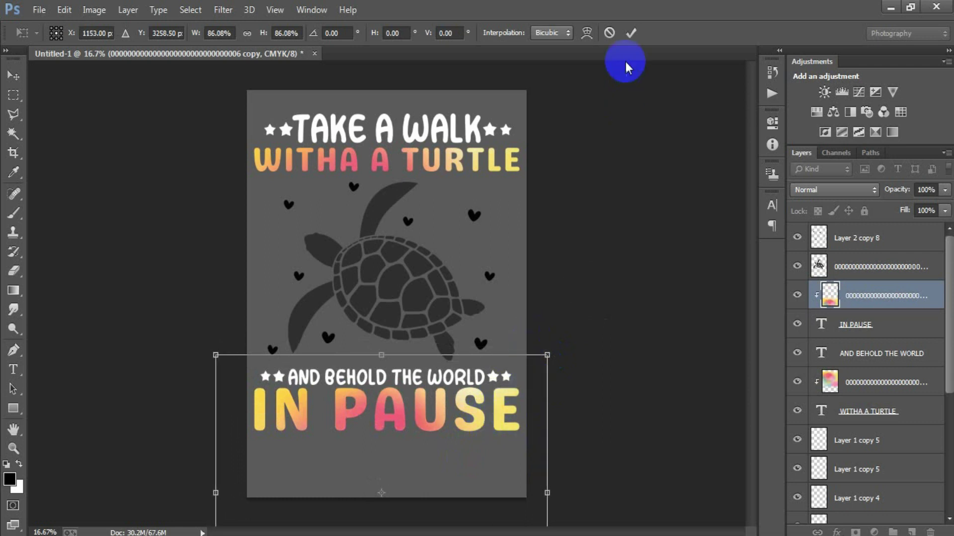
left_click(631, 33)
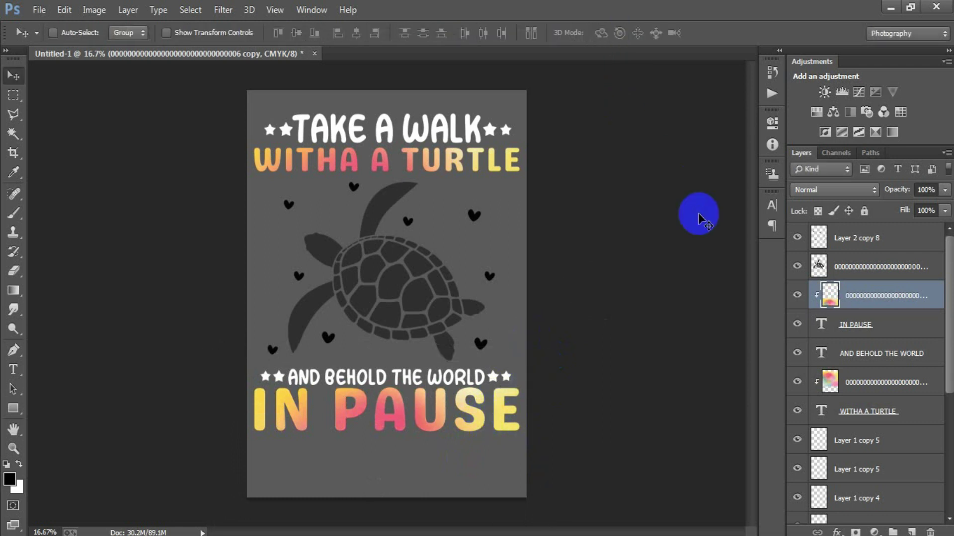
left_click(872, 272)
- Place the blue watercolor image as a linked layer, enlarged over the turtle
left_click(798, 267)
left_click(39, 11)
left_click(103, 237)
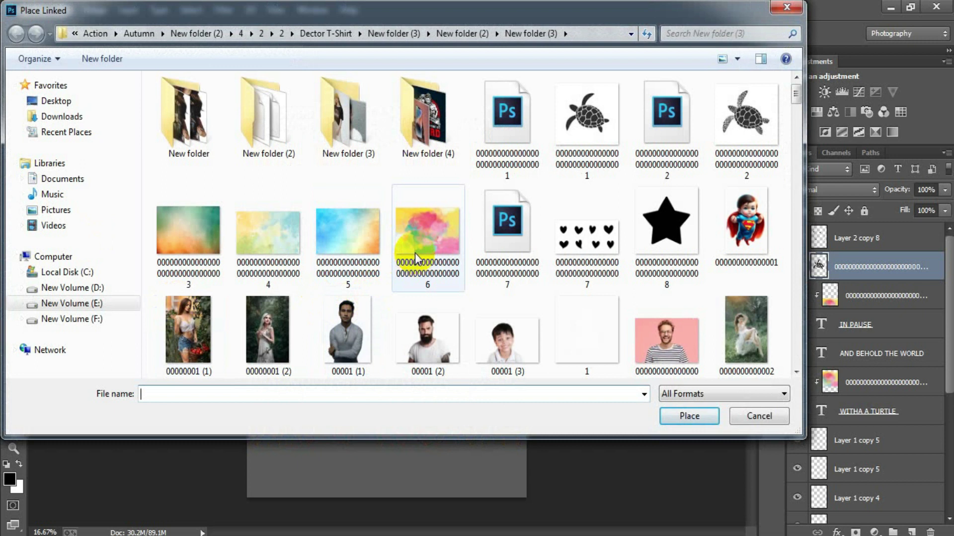
double_click(343, 219)
left_click_drag(457, 341, 457, 325)
left_click_drag(526, 378, 533, 378)
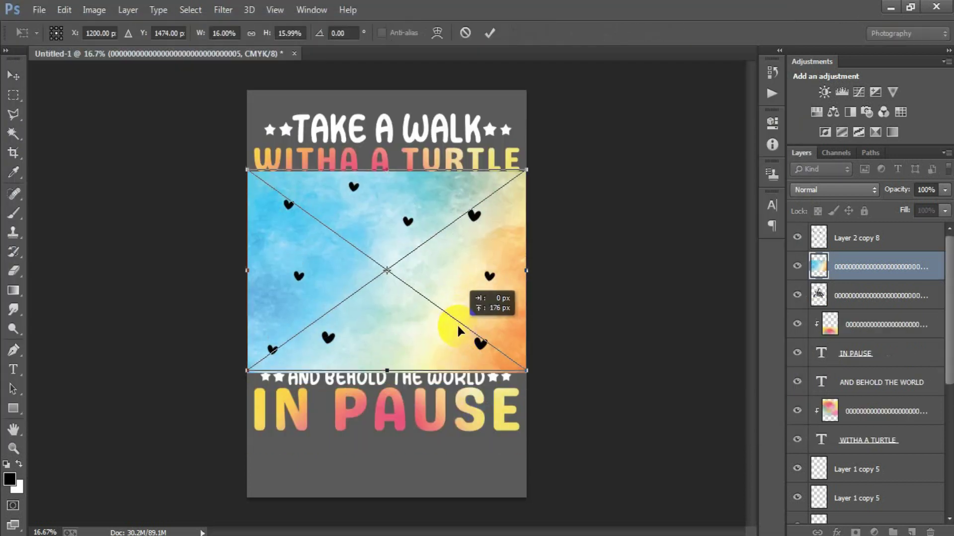
left_click(490, 32)
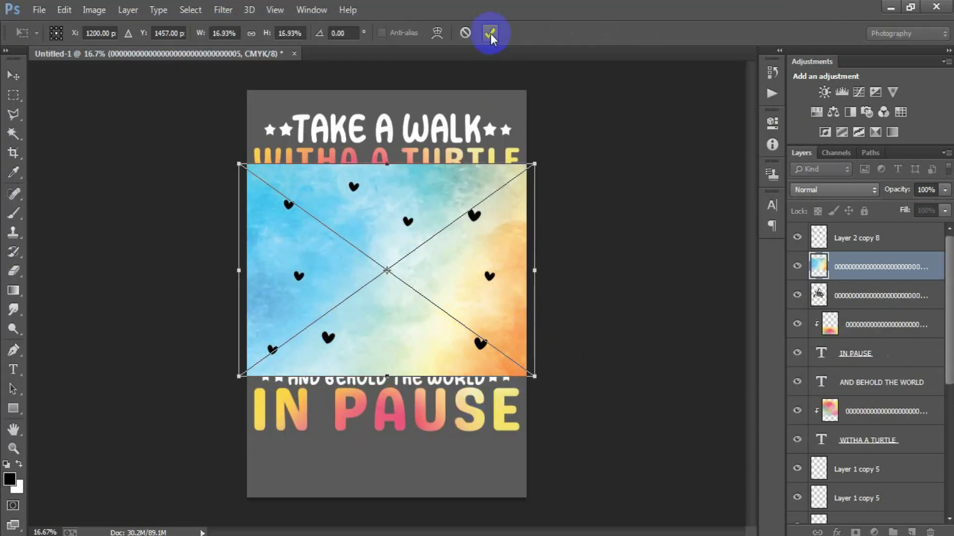
- Rasterize the blue watercolor and clip it to the turtle shape
right_click(881, 271)
left_click(677, 278)
right_click(807, 273)
left_click(656, 263)
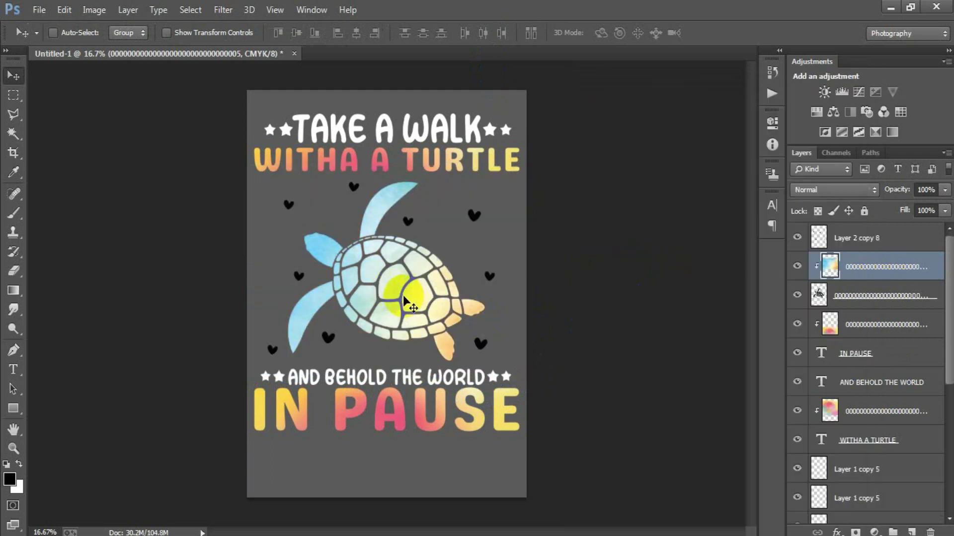
- Apply Blur and then Gaussian Blur to the turtle's watercolor fill
left_click(223, 10)
mouse_move(229, 187)
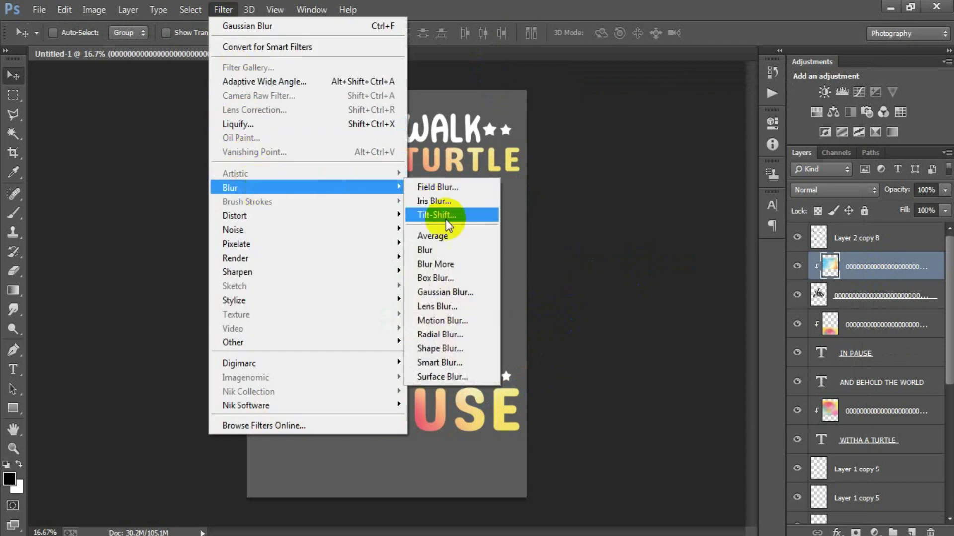
left_click(460, 251)
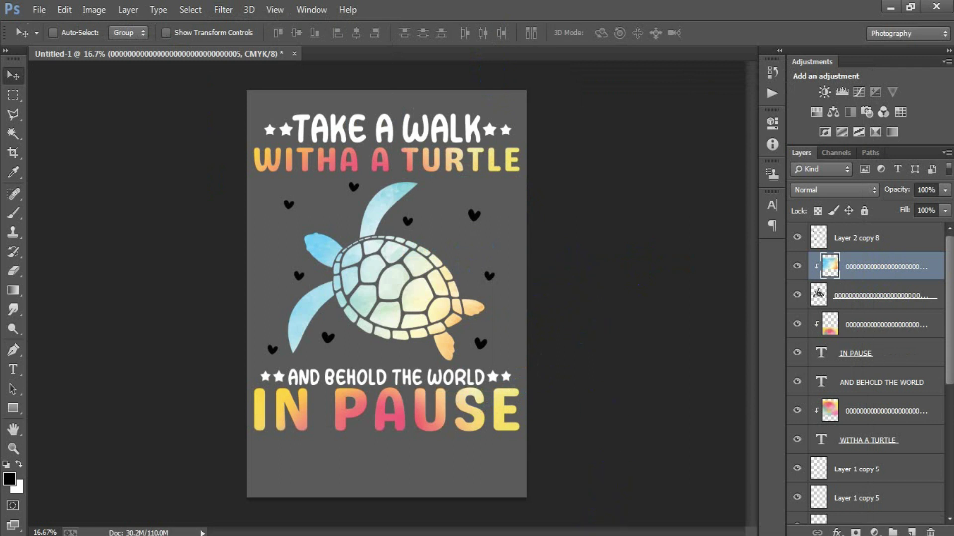
left_click(223, 9)
mouse_move(306, 187)
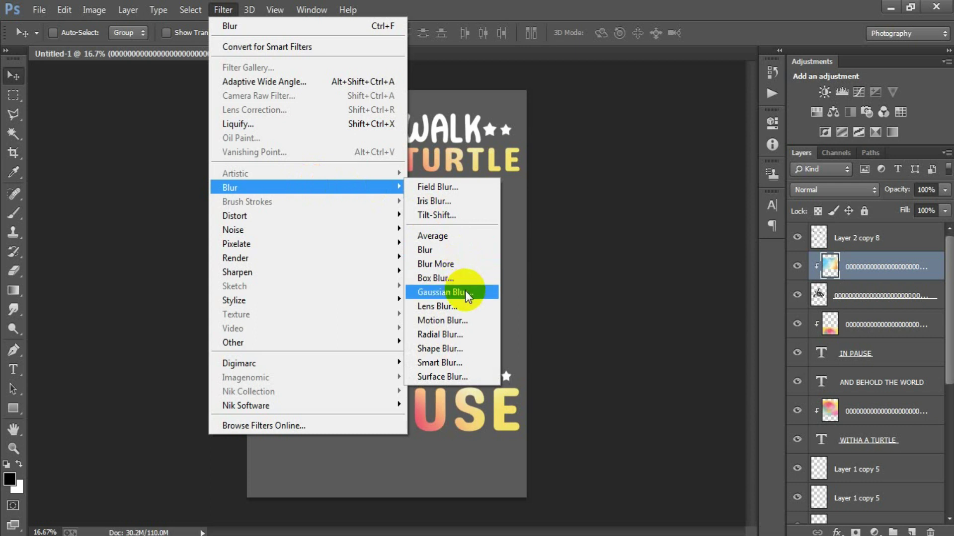
left_click(464, 292)
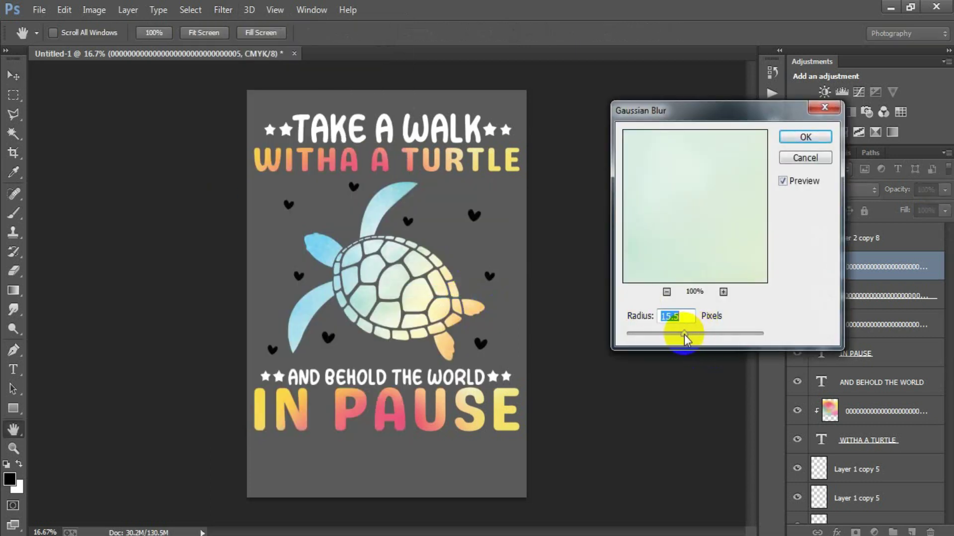
left_click(805, 137)
- Move the watercolor fill off the shell, scale it to about 115%, and show Layer 2 copy 8
key("v")
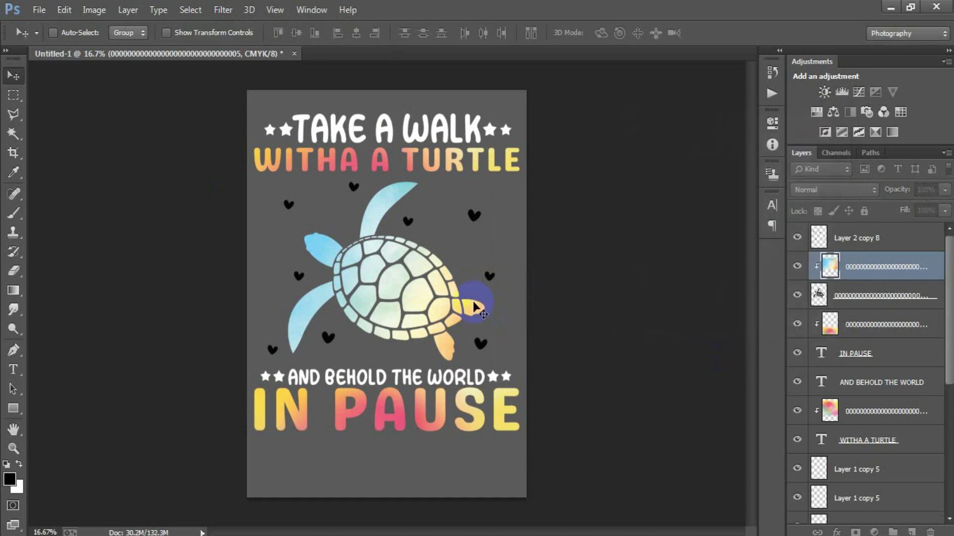
left_click(419, 303)
left_click_drag(419, 303, 402, 296)
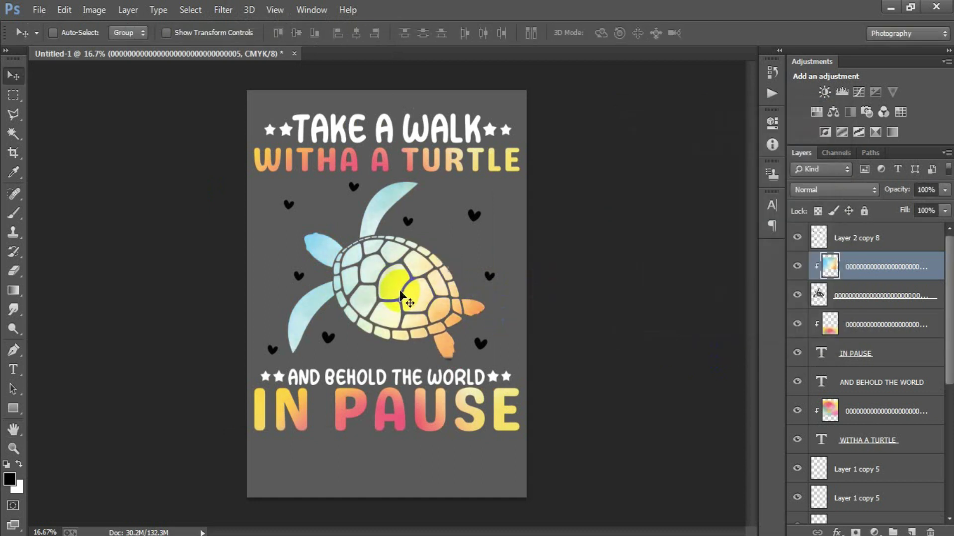
key("ctrl+t")
left_click_drag(412, 282, 535, 392)
left_click_drag(426, 322, 403, 315)
left_click_drag(119, 96, 150, 134)
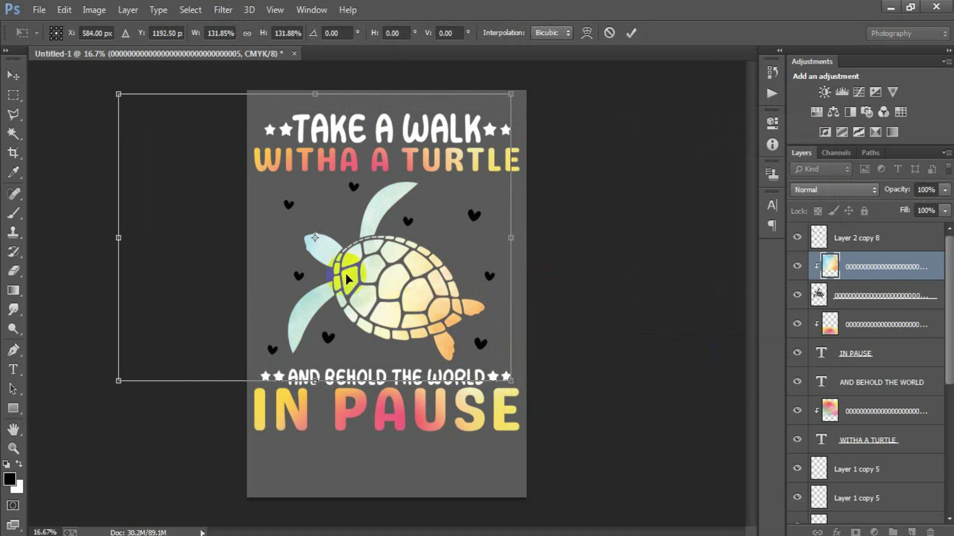
left_click_drag(414, 290, 408, 293)
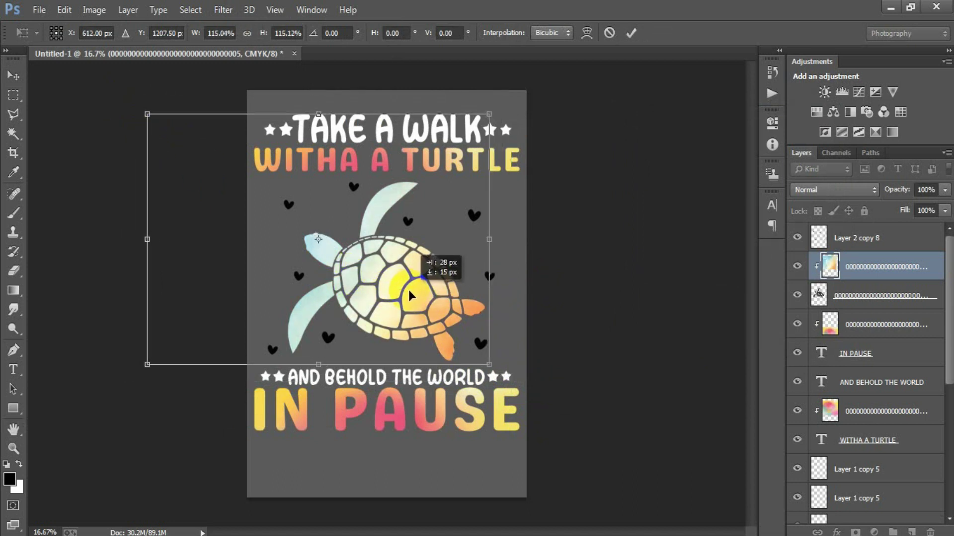
left_click(630, 33)
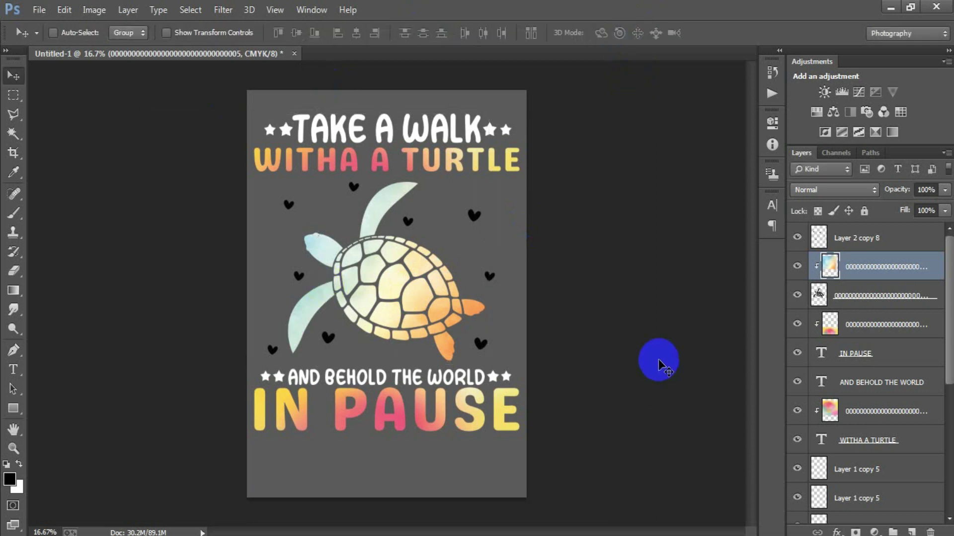
left_click(818, 247)
left_click(797, 238)
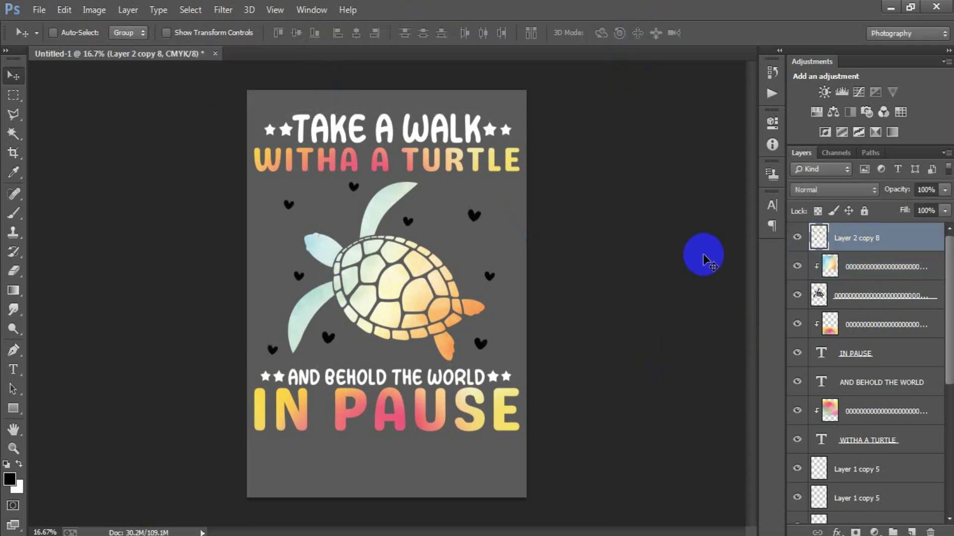
- Place a watercolor image as a linked layer, enlarged and moved slightly up
left_click(44, 20)
left_click(85, 234)
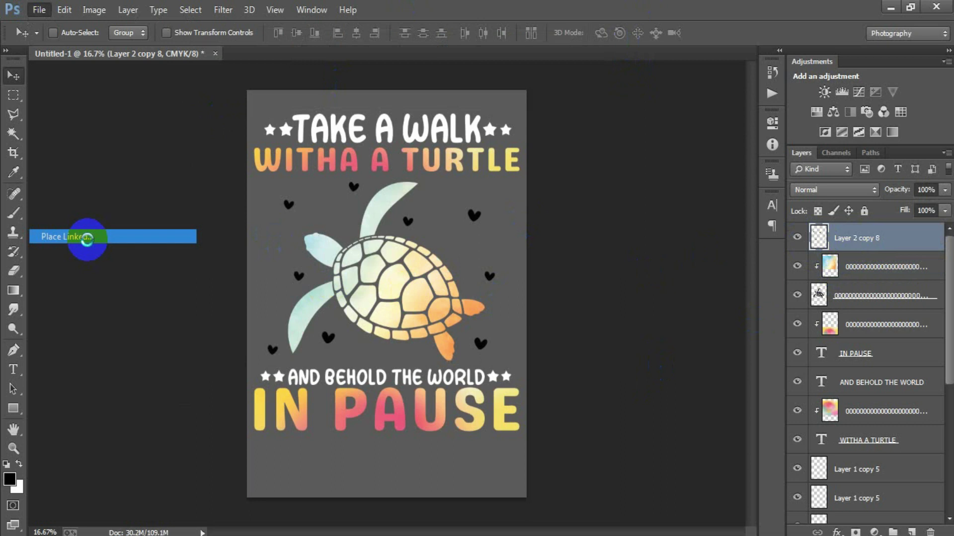
double_click(421, 250)
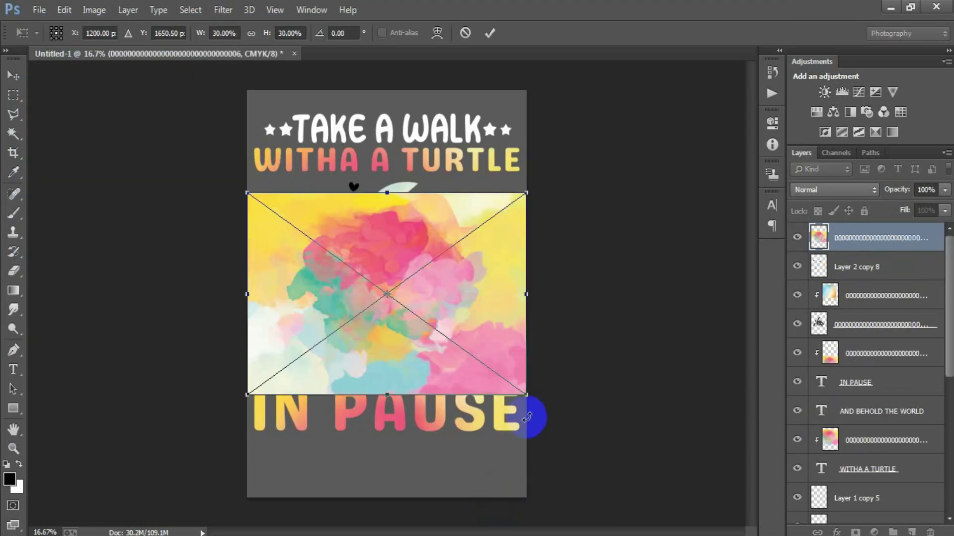
left_click_drag(524, 395, 551, 413)
left_click_drag(507, 358, 508, 353)
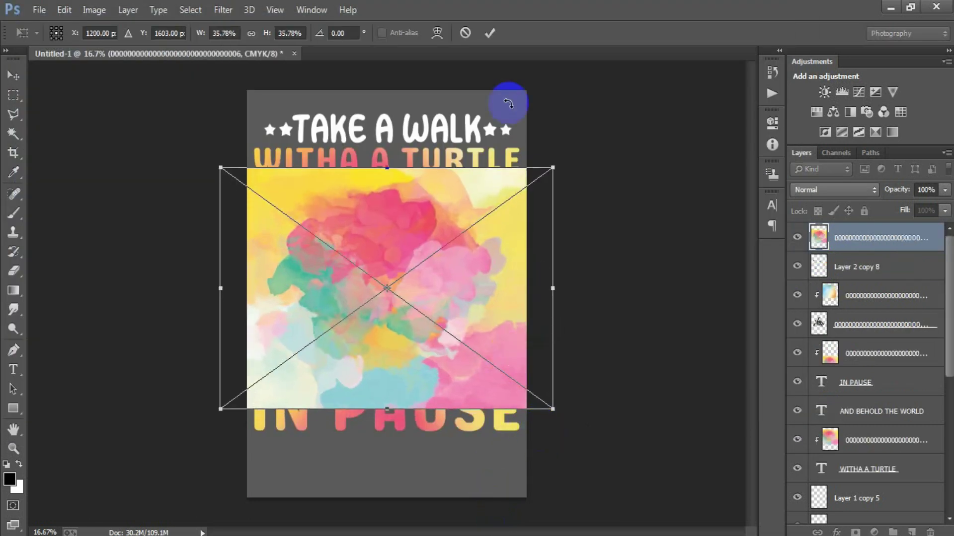
left_click(490, 33)
- Clip the watercolor to the hearts, shift it, and enlarge it to about 42%
right_click(907, 238)
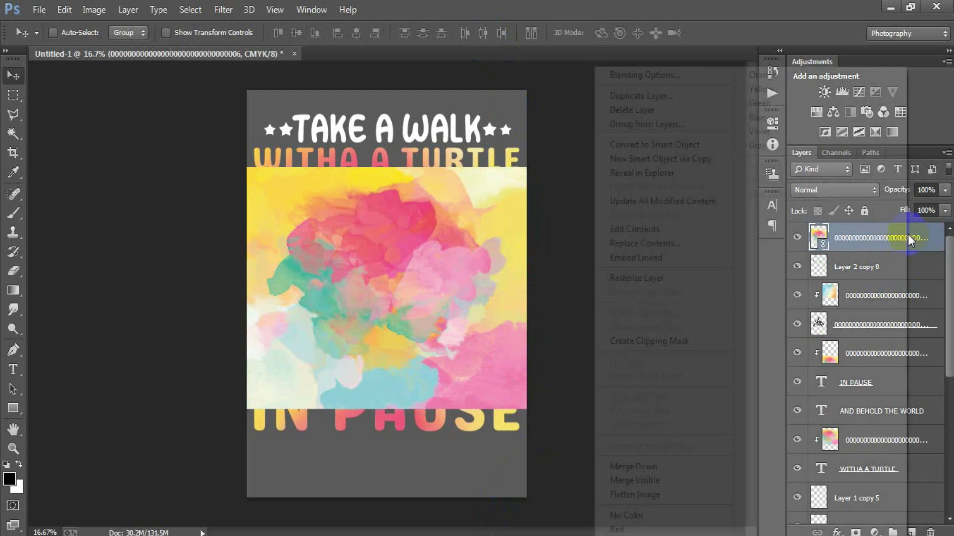
left_click(621, 341)
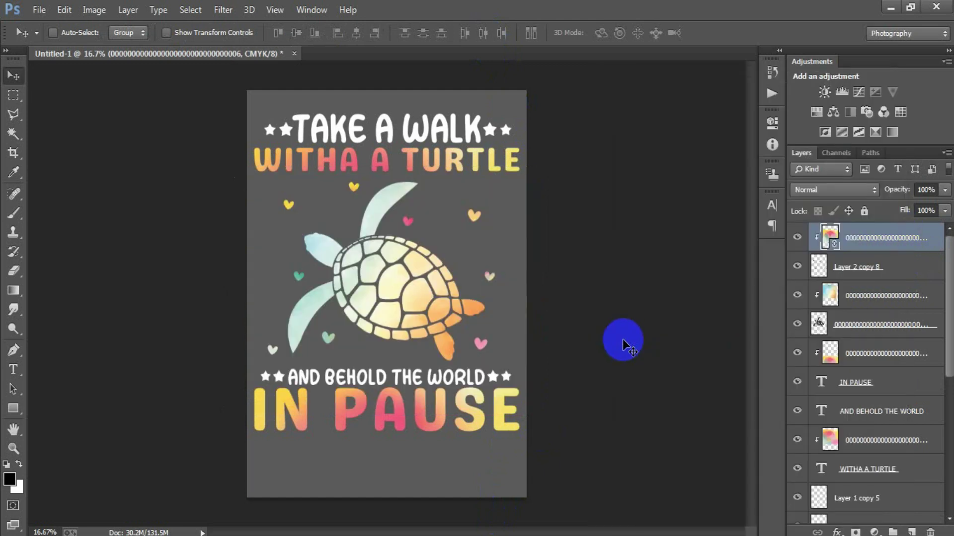
left_click_drag(472, 344, 484, 361)
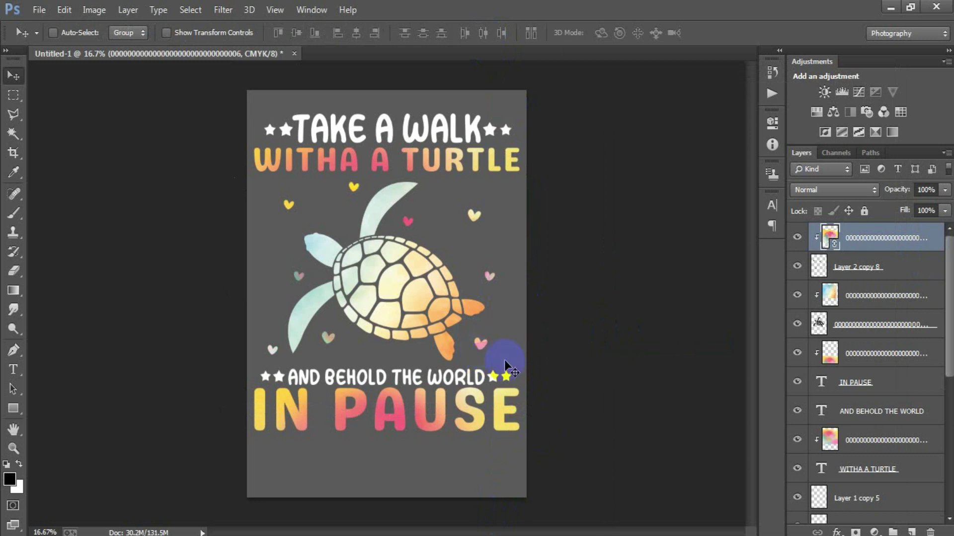
key("ctrl+t")
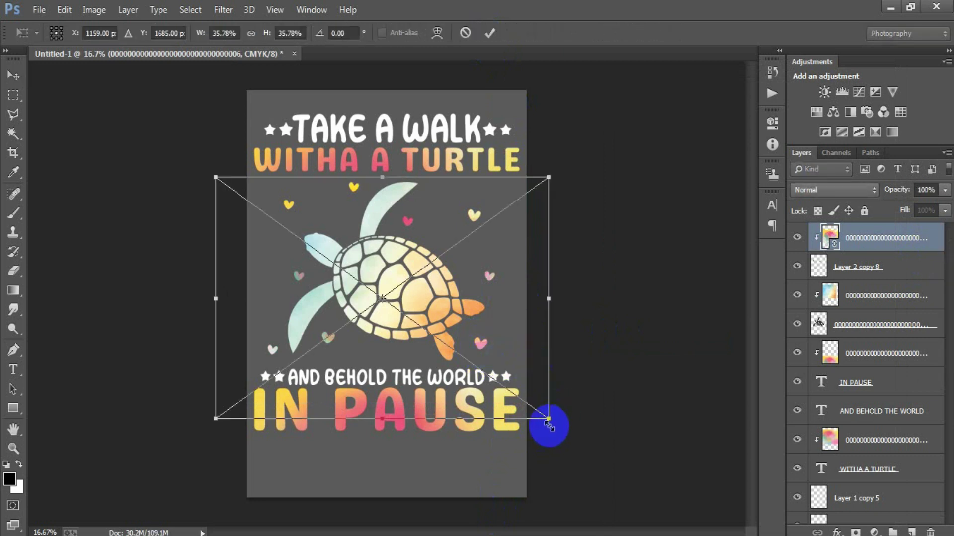
left_click_drag(548, 420, 576, 441)
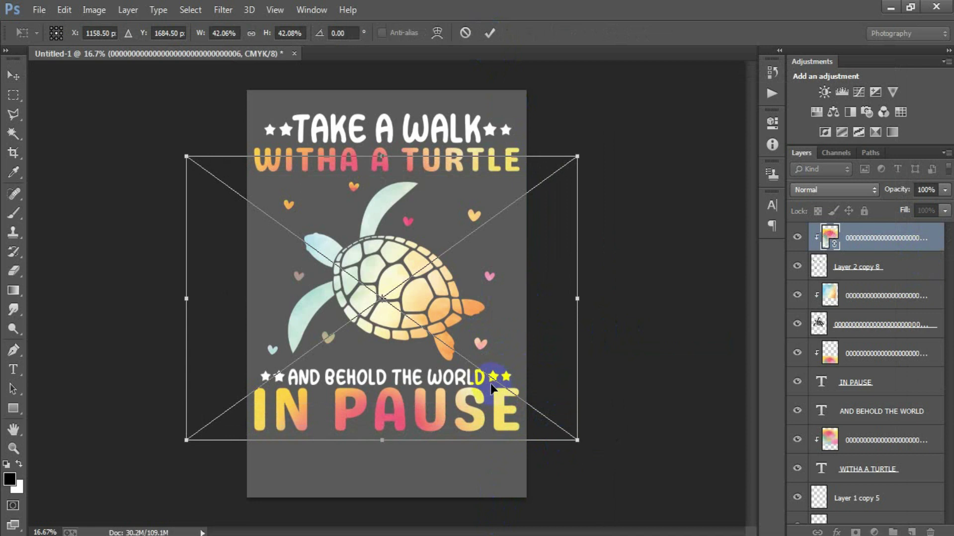
left_click(490, 33)
- Soften the hearts' watercolor with a larger-radius Gaussian Blur
left_click(223, 9)
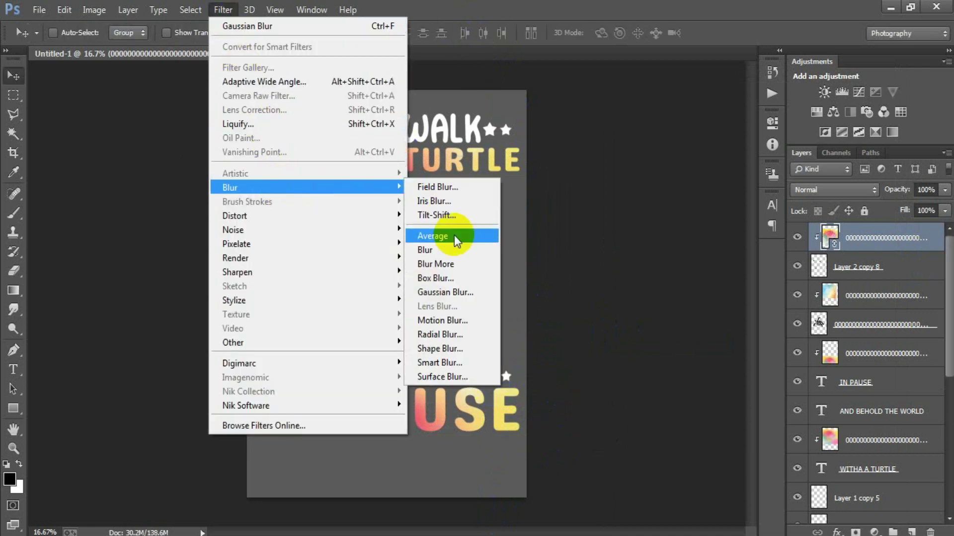
left_click(469, 291)
left_click_drag(671, 334, 690, 335)
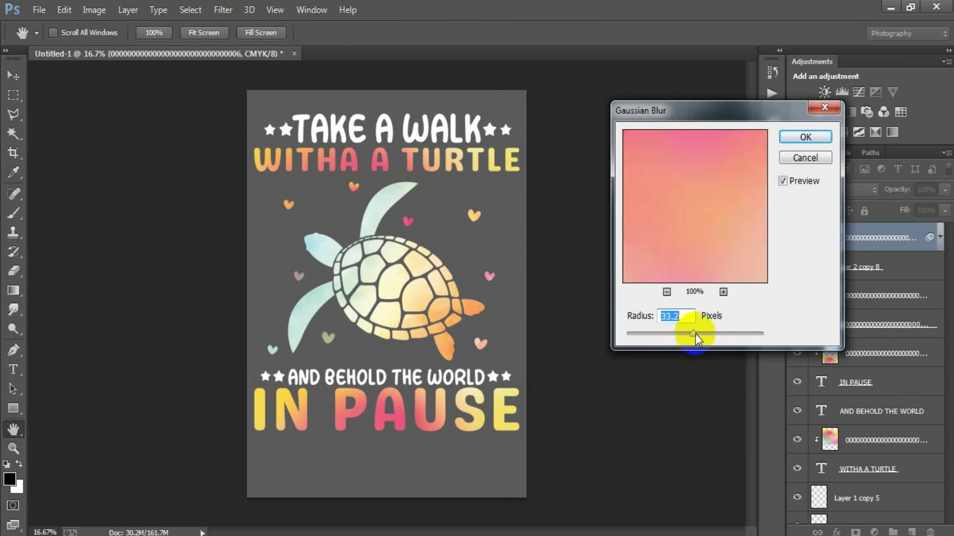
left_click(805, 137)
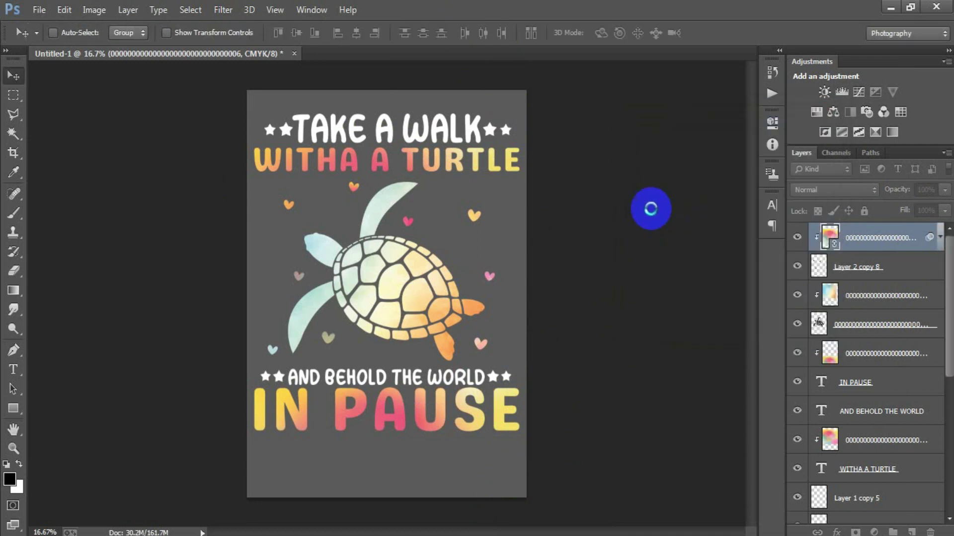
scroll(847, 379, "down", 3)
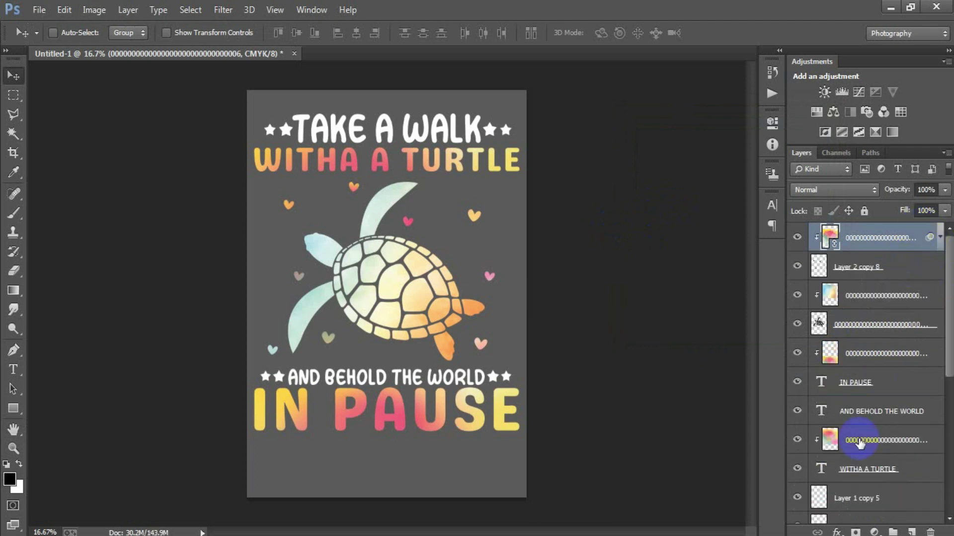
- Group all the artwork layers down to TAKE A WALK into one group
scroll(848, 477, "down", 2)
scroll(876, 497, "down", 3)
scroll(865, 501, "down", 2)
scroll(866, 501, "down", 1)
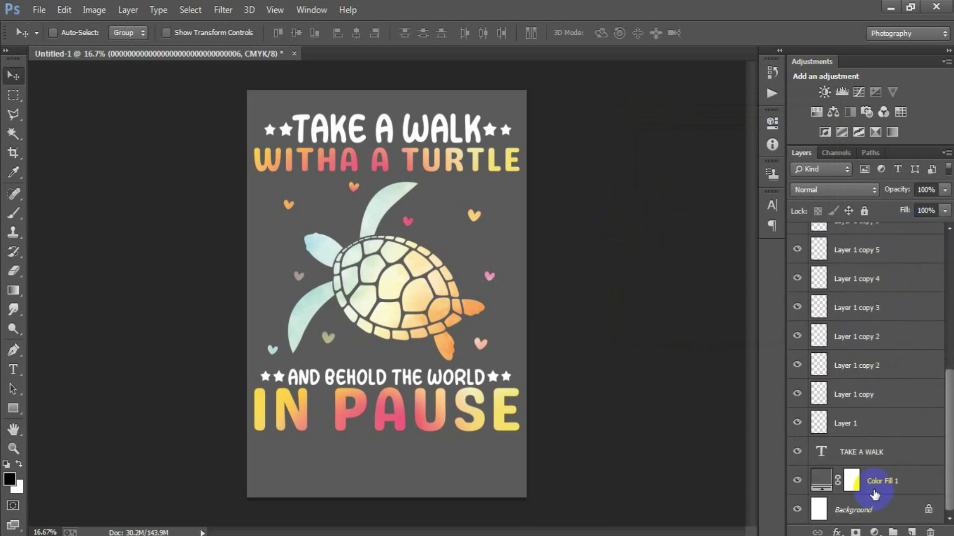
left_click(871, 455, "shift")
key("ctrl+g")
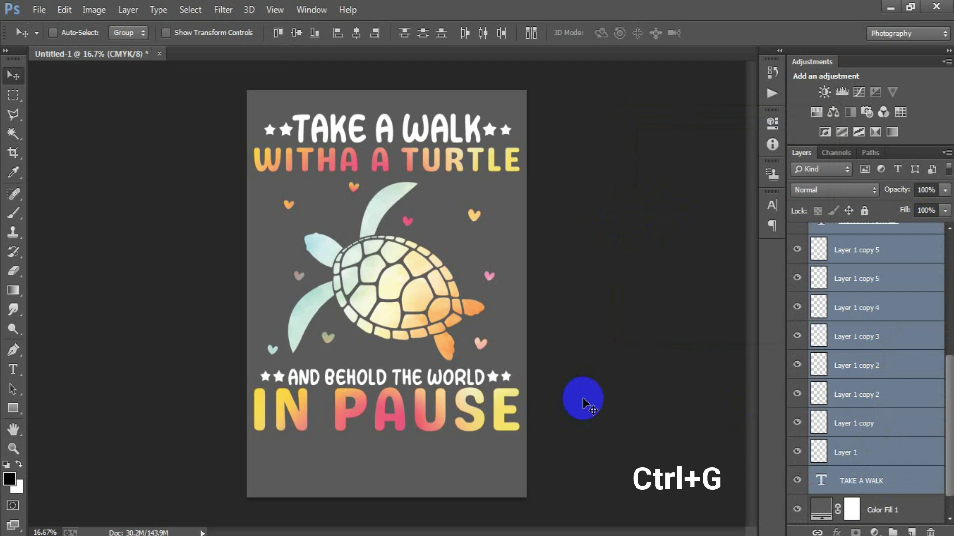
- Set the Color Fill 1 layer colour to pure black (000000)
double_click(820, 254)
left_click_drag(575, 283, 341, 416)
left_click(760, 131)
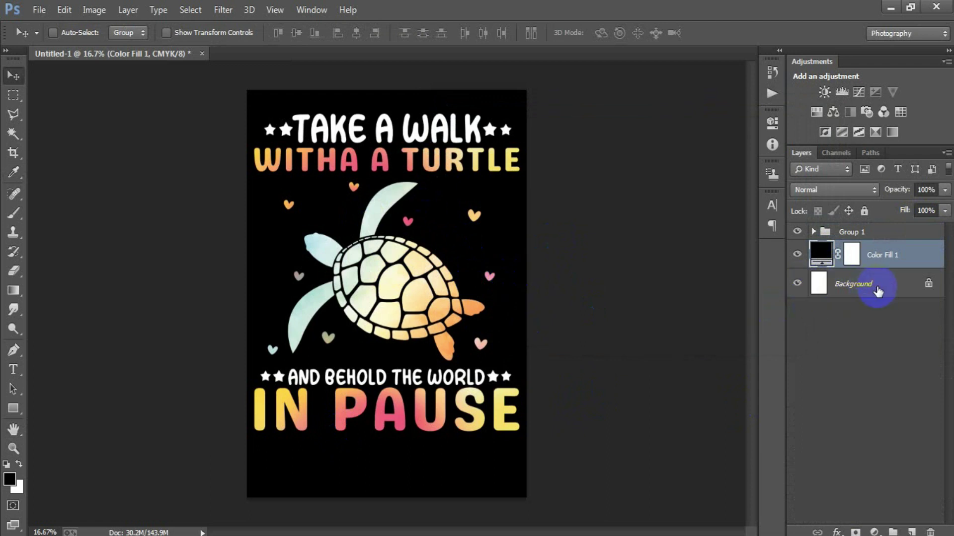
- Hide the black Color Fill 1 layer so the poster shows transparency
left_click(881, 240)
left_click(875, 284, "ctrl")
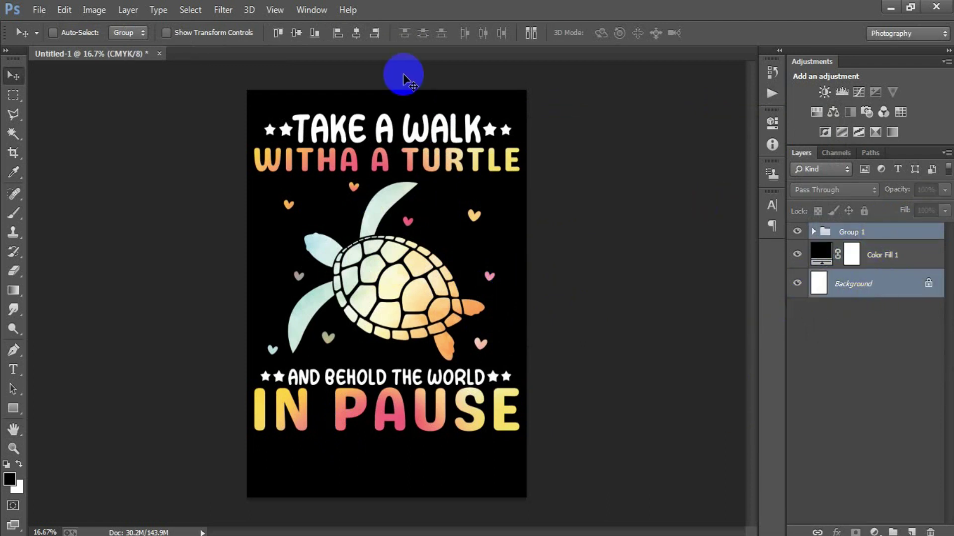
left_click(881, 262)
left_click(797, 255)
key("ctrl+shift+alt+s")
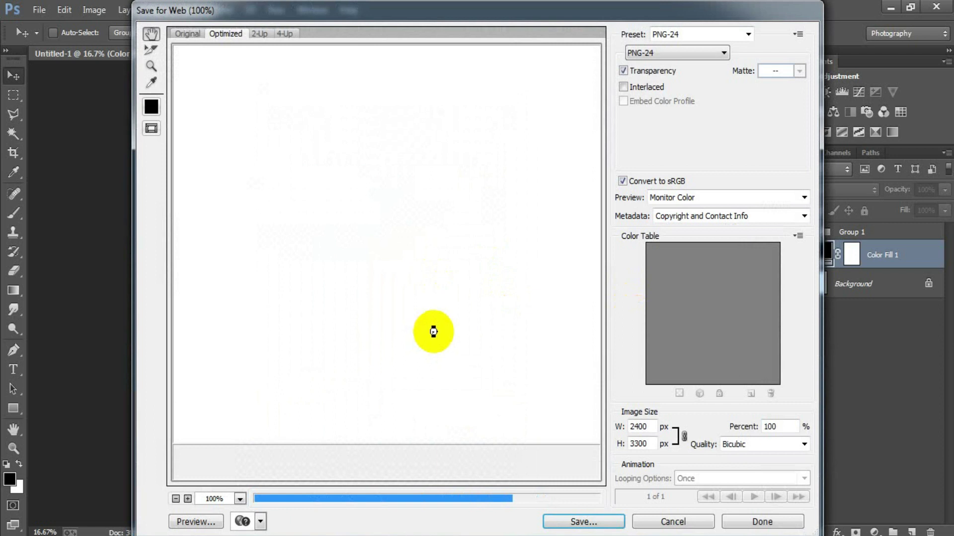
- Save a transparent PNG-24 named '1' to the desktop, then re-show the black background layers
left_click_drag(481, 351, 292, 245)
left_click(638, 55)
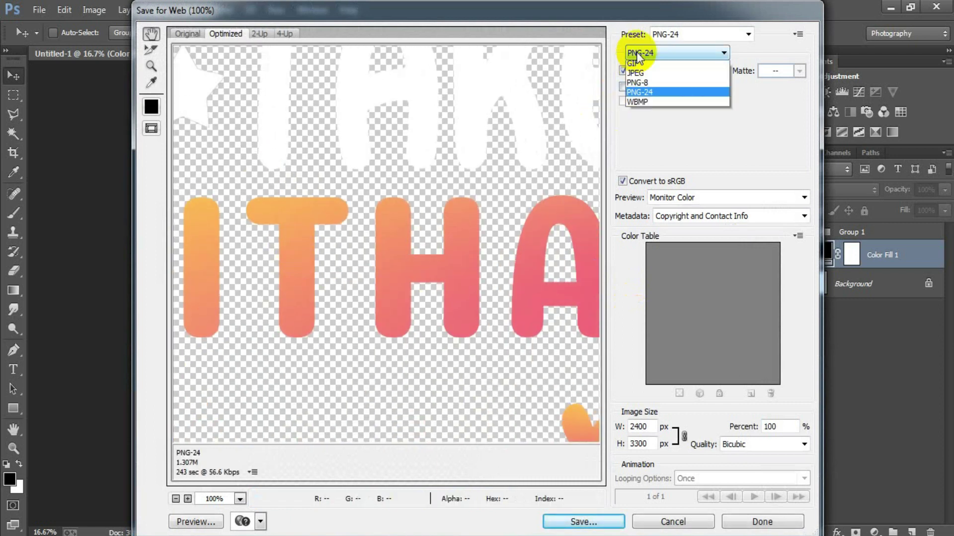
left_click(638, 94)
left_click(585, 522)
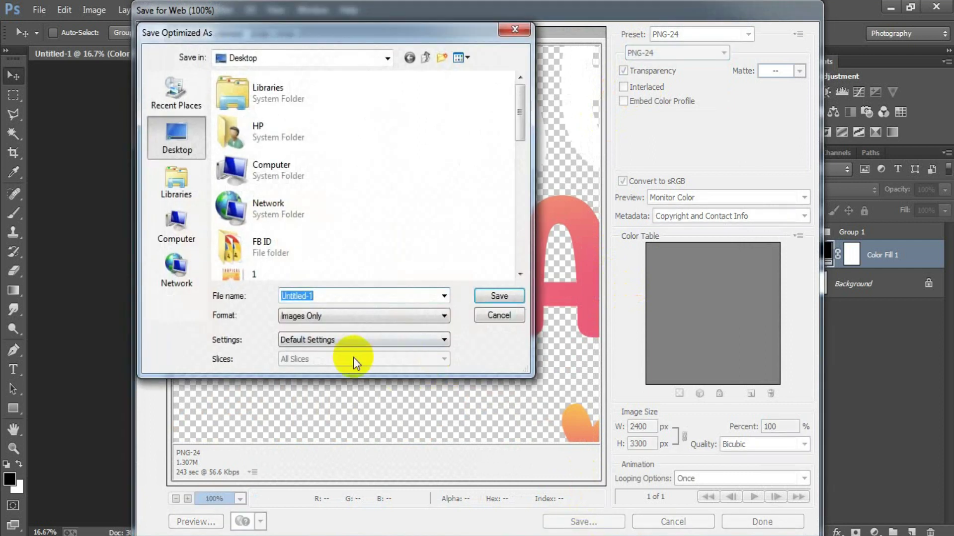
type("1")
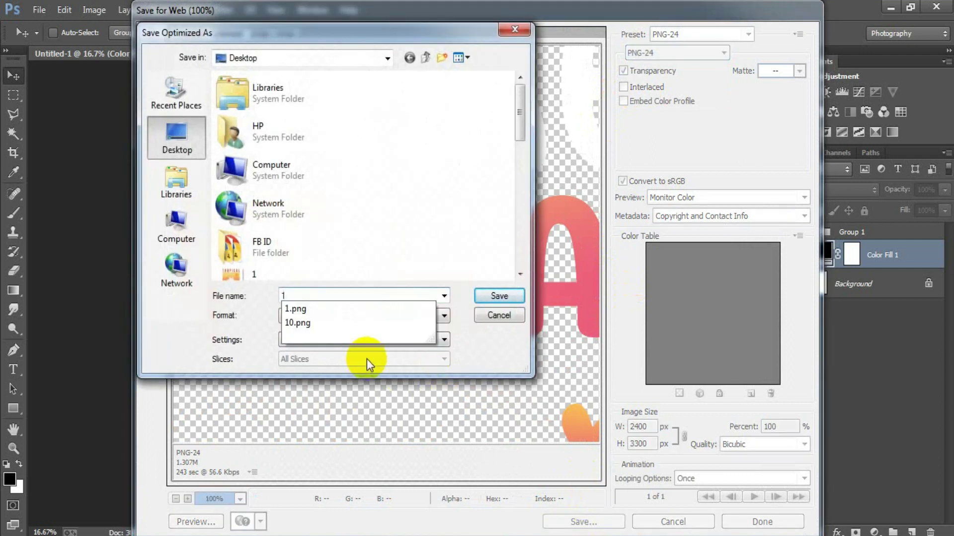
type("1")
left_click(496, 298)
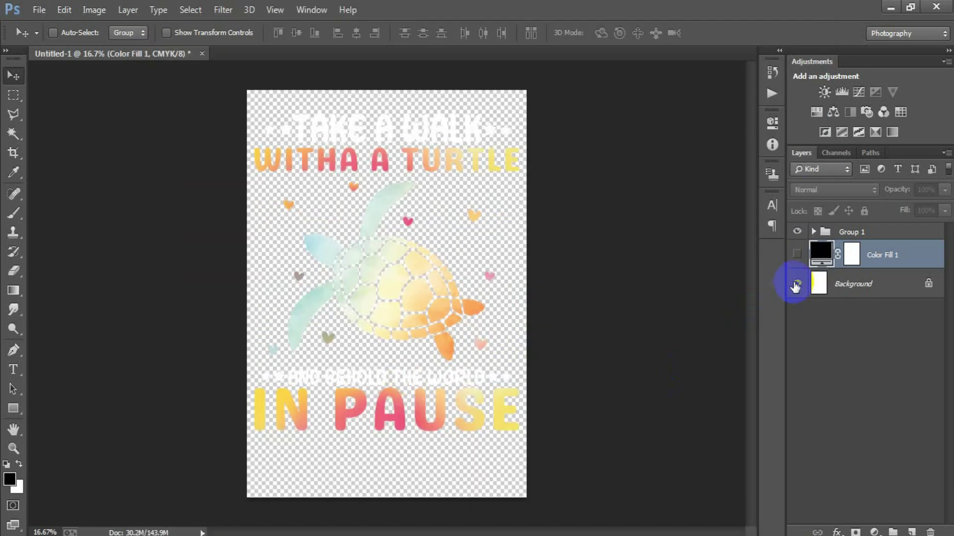
left_click(796, 284)
left_click(797, 254)
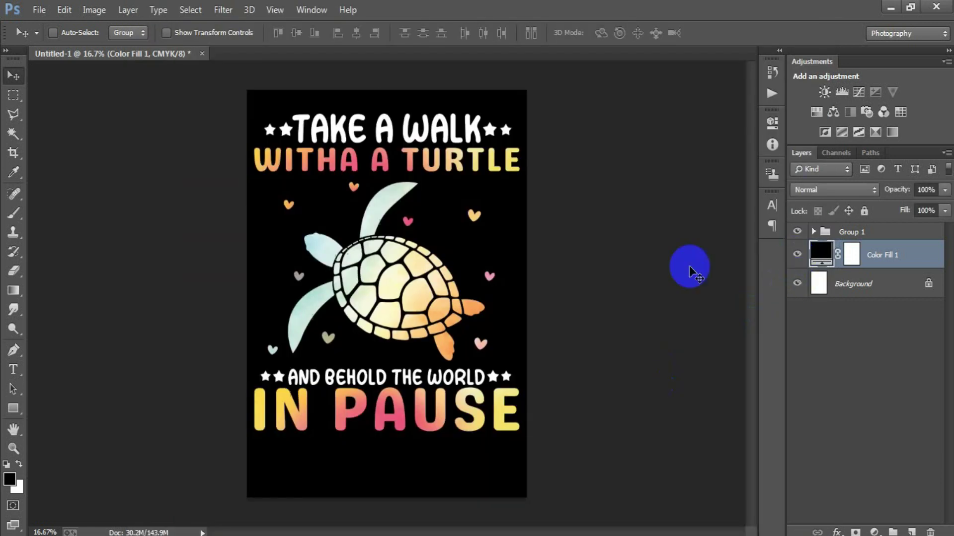